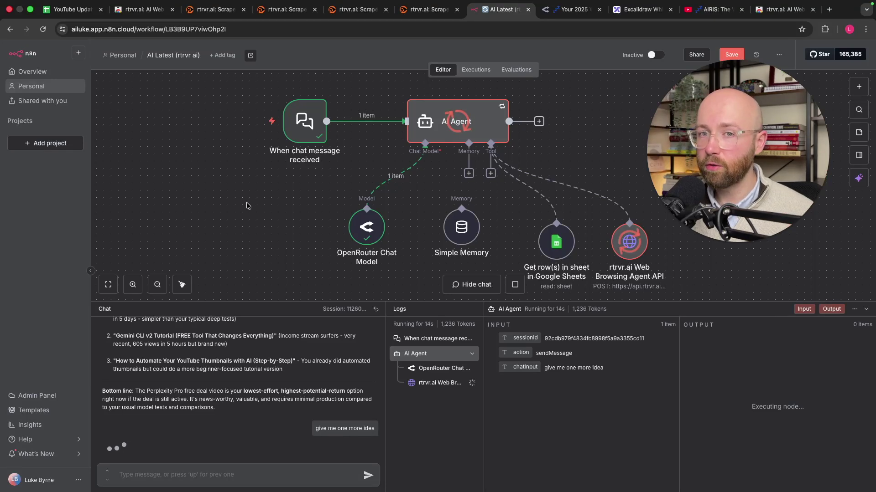
Step: View the rtrvr.ai: AI Web Agent store page, dismiss the Create Schedule dialog in rtrvr.ai cloud, and return to the n8n workflow
left_click(150, 9)
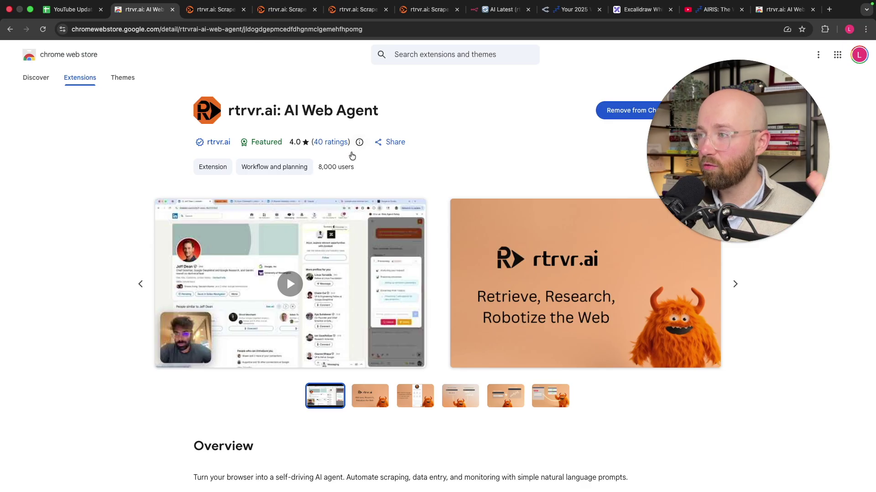
left_click(216, 9)
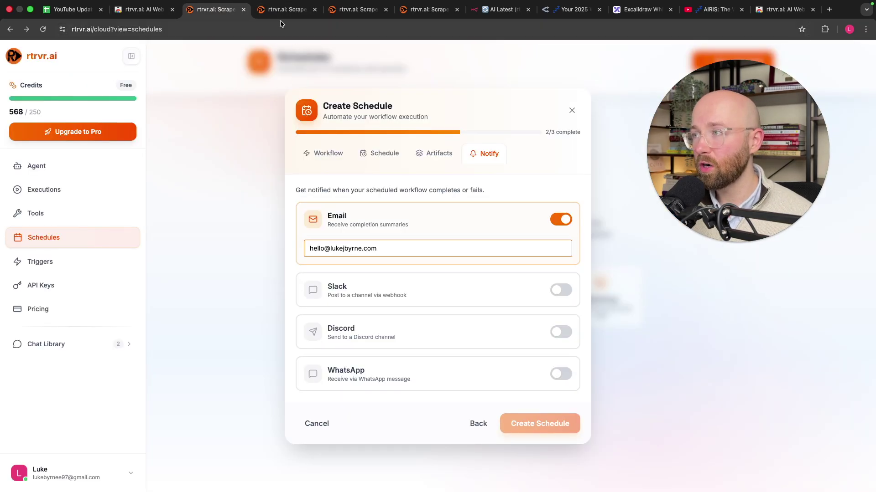
left_click(572, 110)
left_click(501, 9)
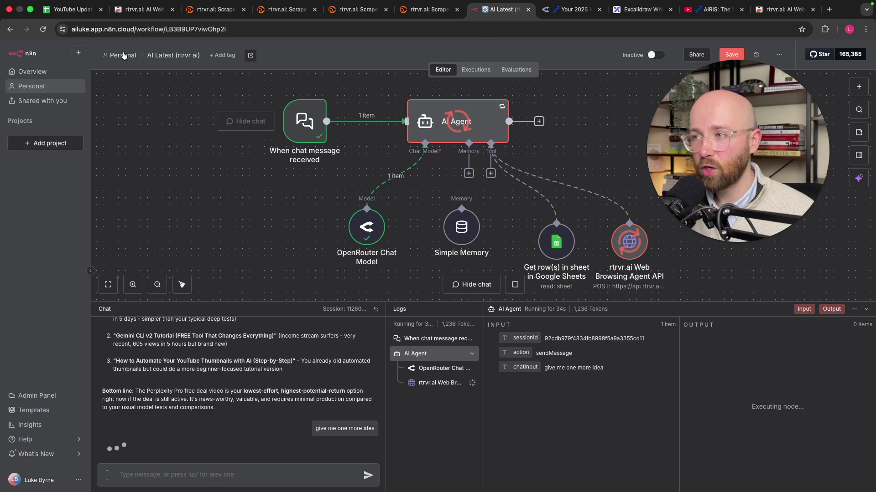
Step: Review the list of competitor channels in the YouTube Updates spreadsheet
left_click(71, 9)
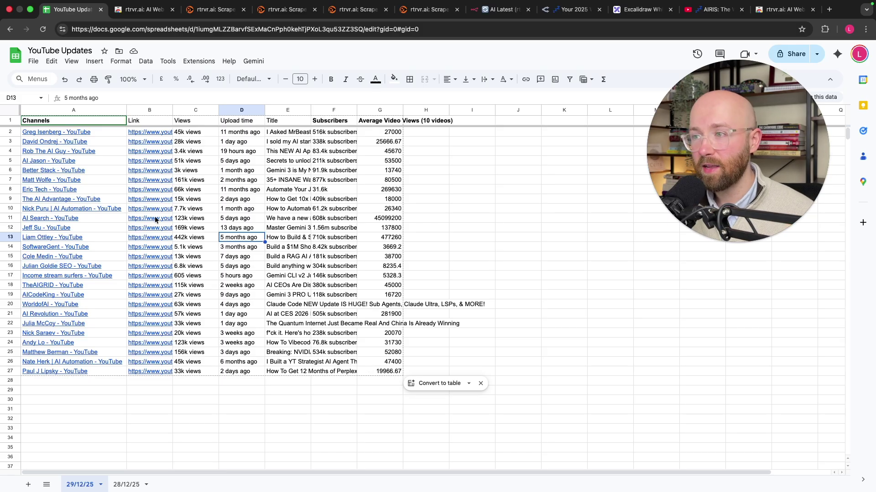
left_click(186, 109)
left_click_drag(110, 372, 105, 137)
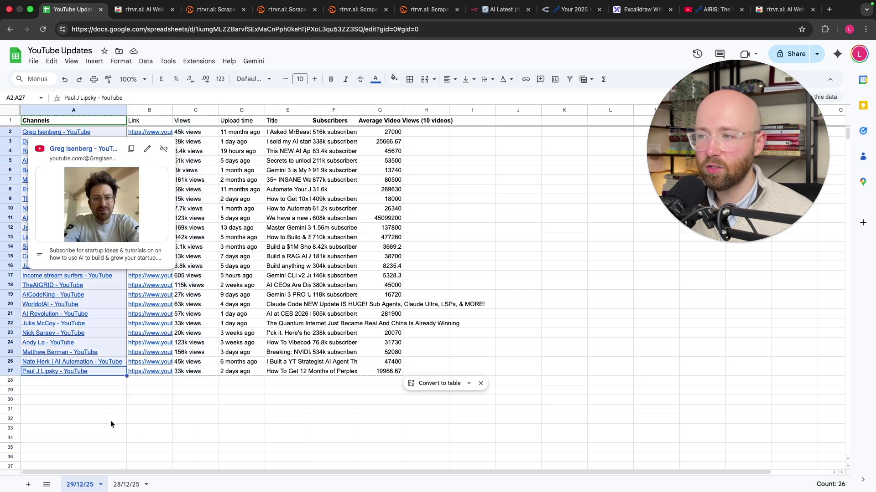
left_click(144, 440)
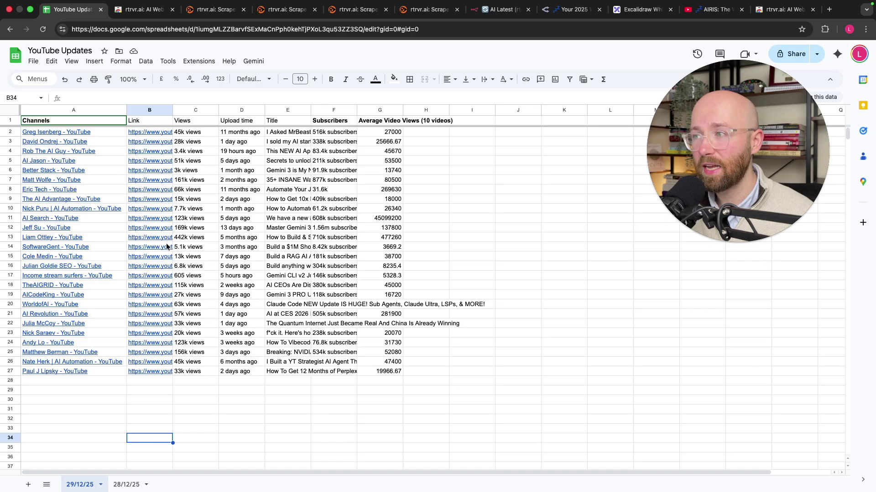
Step: Switch to the n8n workflow, enlarge the chat area, and read the suggested video idea through its Current Trend Alignment section
left_click(497, 13)
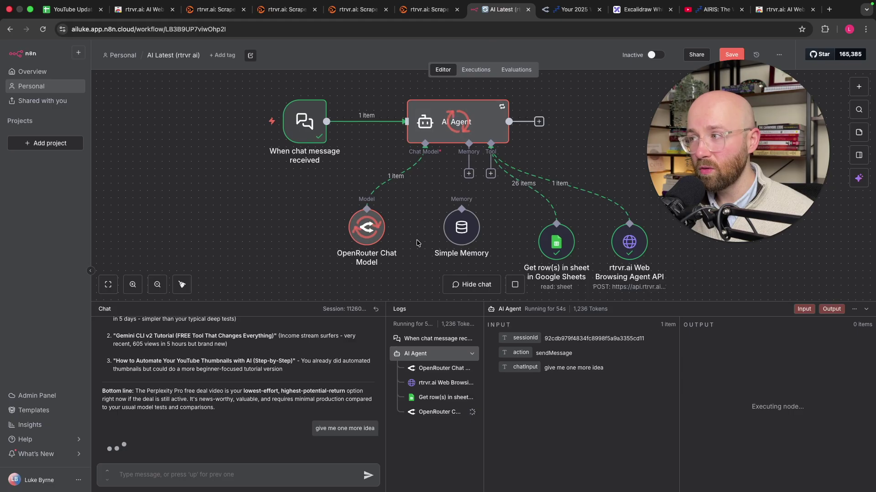
scroll(417, 243, "right", 2)
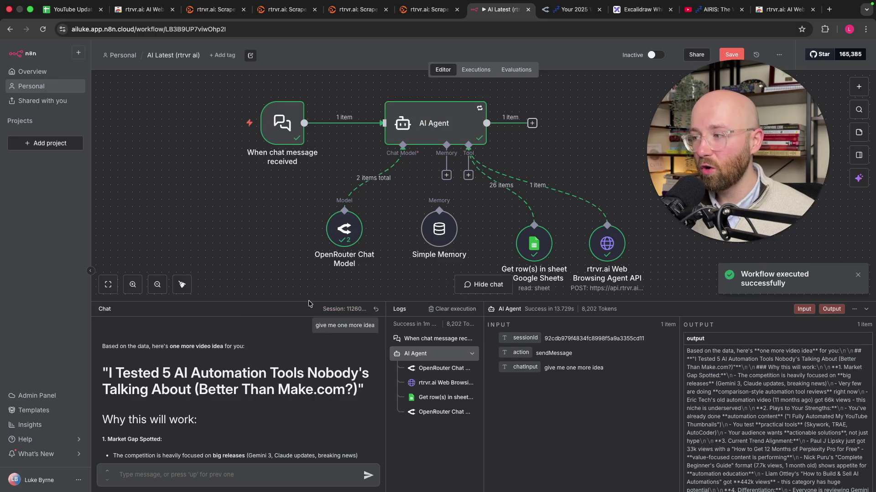
left_click_drag(308, 301, 313, 229)
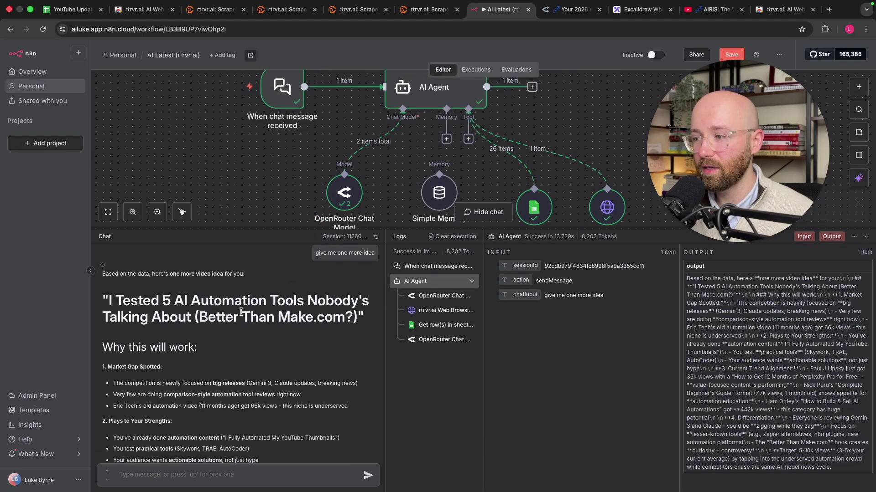
left_click_drag(110, 303, 198, 318)
left_click(198, 319)
scroll(197, 319, "down", 3)
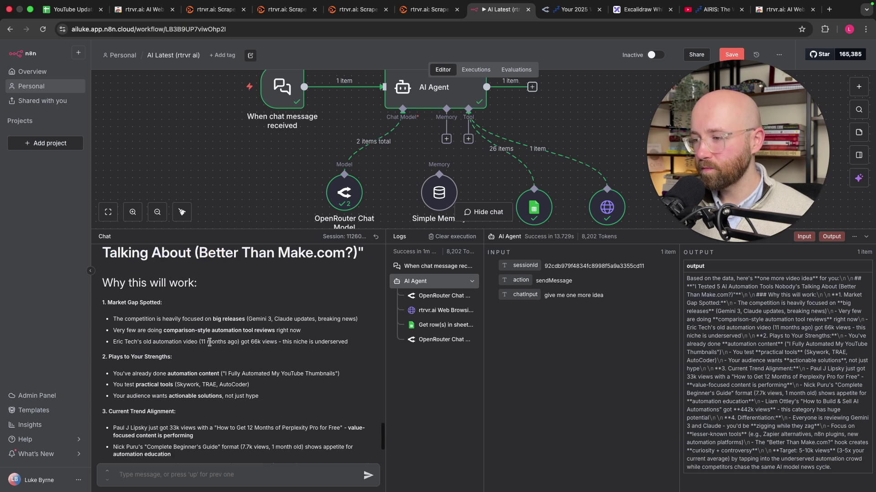
scroll(206, 354, "down", 3)
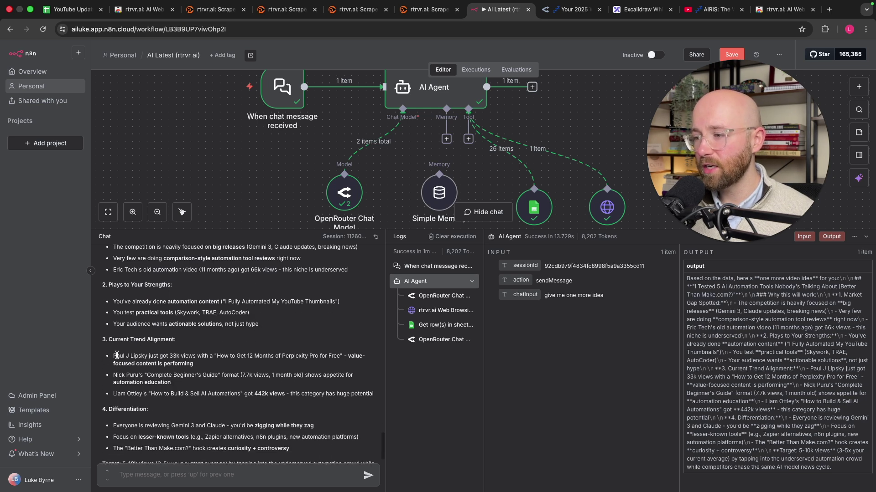
left_click_drag(115, 355, 376, 391)
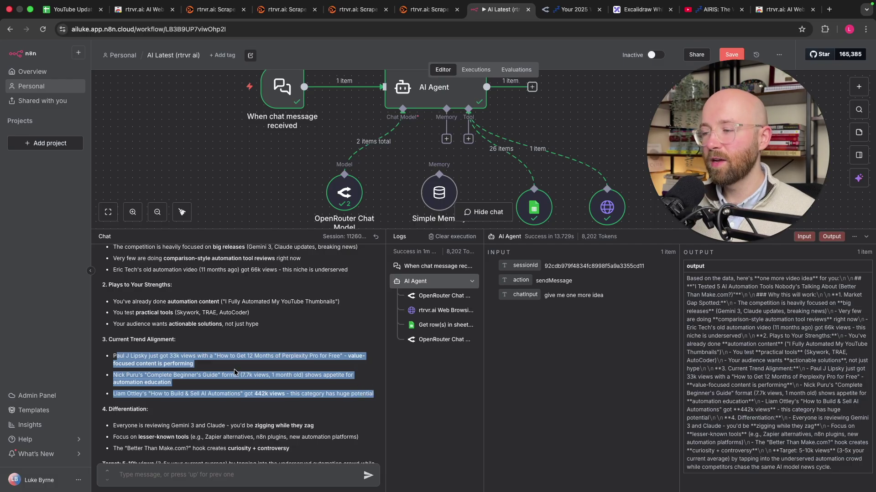
Step: Compare the 28/12/25 and 29/12/25 sheets in the YouTube Updates spreadsheet, and return to the n8n workflow
left_click(68, 9)
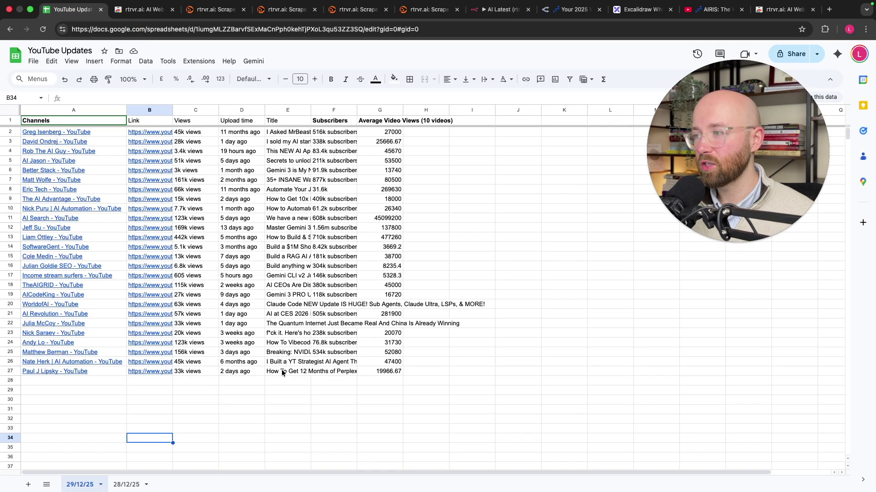
left_click(134, 484)
left_click(80, 485)
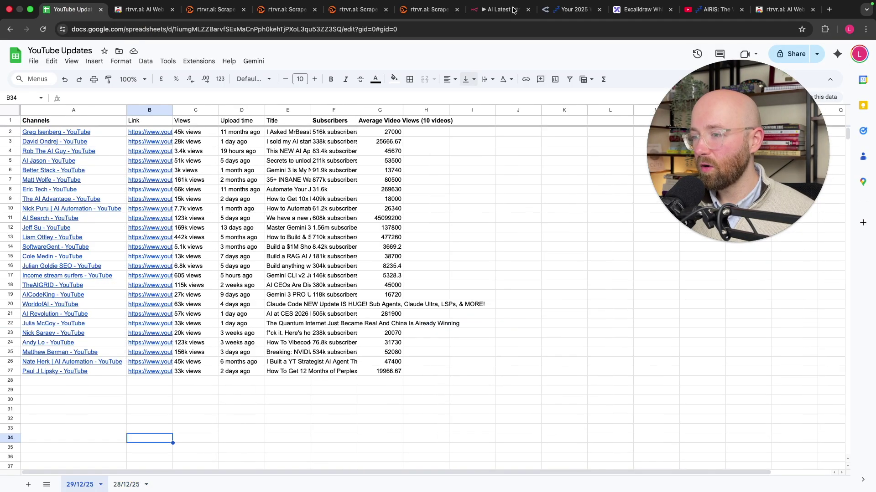
left_click(502, 9)
Step: Open the rtrvr.ai homepage and read its headline and the note on free credits
left_click(212, 9)
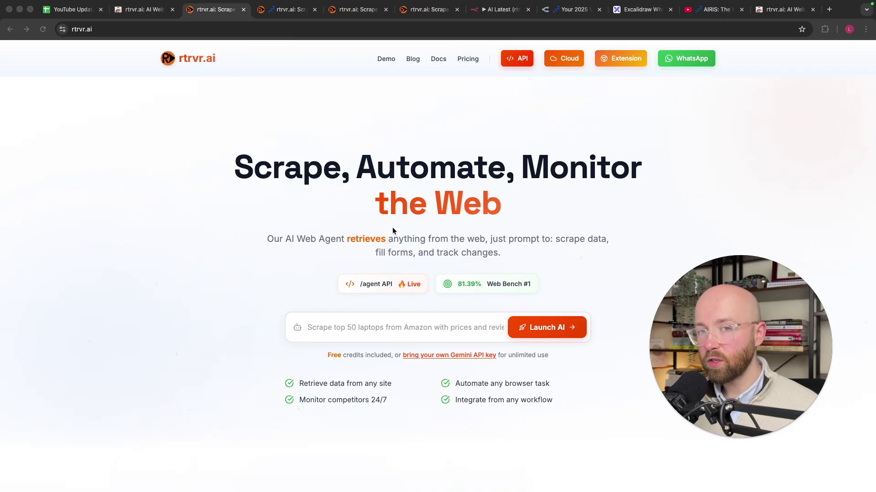
left_click_drag(230, 164, 618, 199)
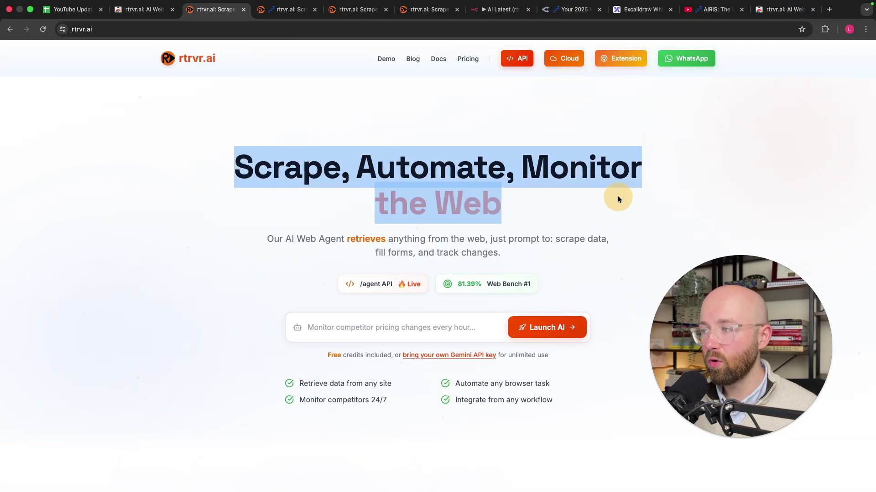
left_click(579, 207)
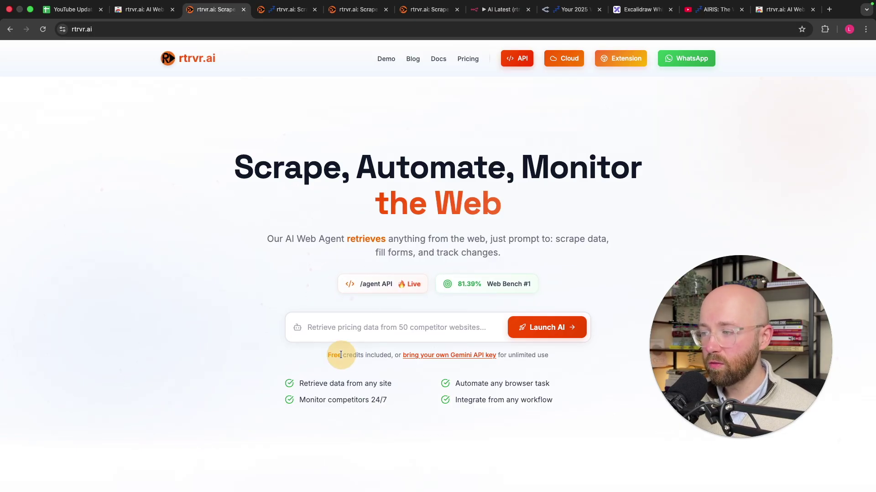
left_click_drag(327, 356, 392, 352)
scroll(391, 352, "down", 1)
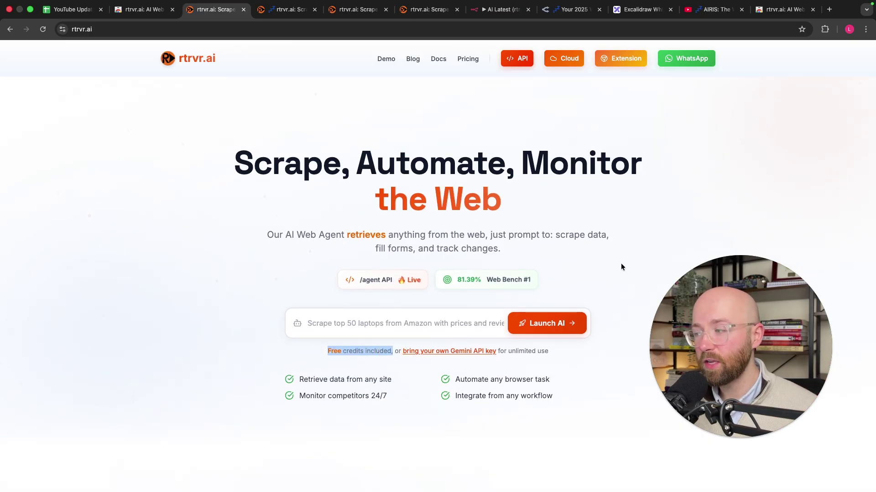
Step: Follow the homepage link about bringing your own Gemini API key and look through the rtrvr.ai pricing plans
left_click(597, 270)
left_click(456, 355)
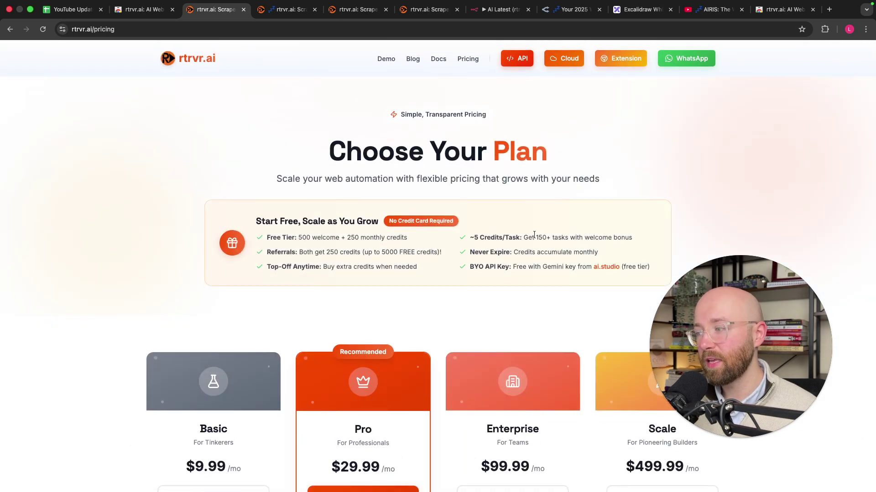
scroll(534, 235, "down", 5)
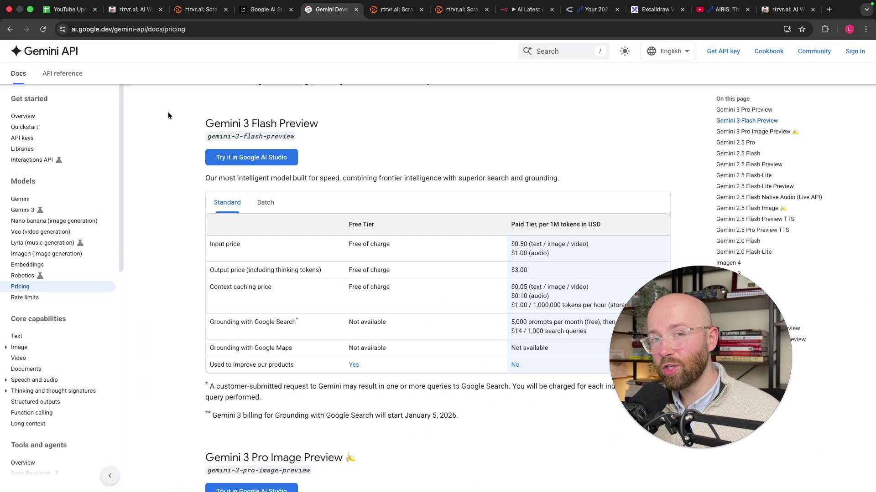
Step: Examine the free tier input price for Gemini 3 Flash Preview on the Gemini API pricing page
left_click_drag(204, 122, 319, 127)
left_click(390, 218)
left_click_drag(346, 247, 394, 246)
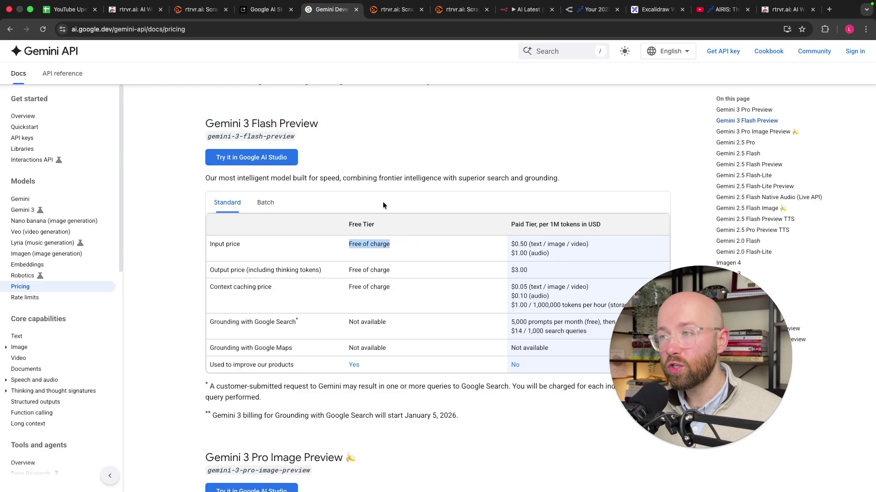
left_click(192, 9)
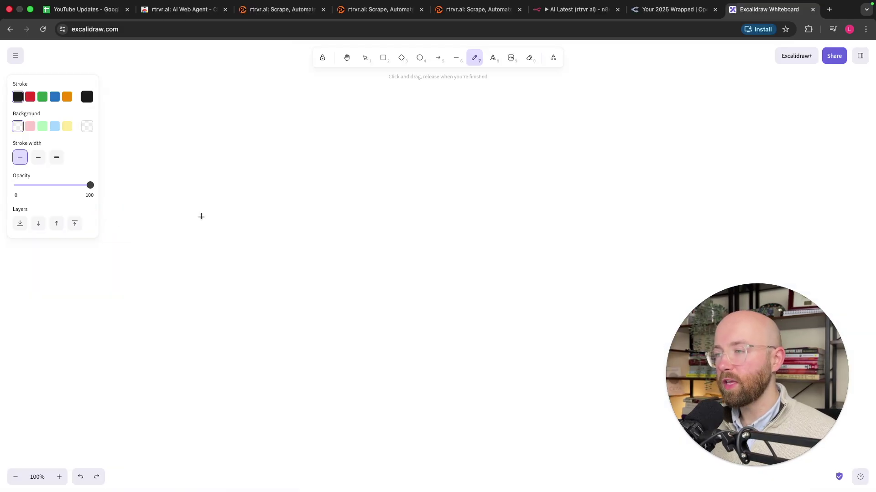
Step: Handwrite the label "browser" on the Excalidraw whiteboard and draw a four-sided box around it
mouse_move(190, 208)
left_mouse_down()
mouse_move(193, 226)
mouse_move(185, 234)
left_mouse_up()
mouse_move(208, 223)
left_mouse_down()
mouse_move(208, 236)
mouse_move(216, 225)
mouse_move(273, 234)
mouse_move(282, 223)
left_mouse_up()
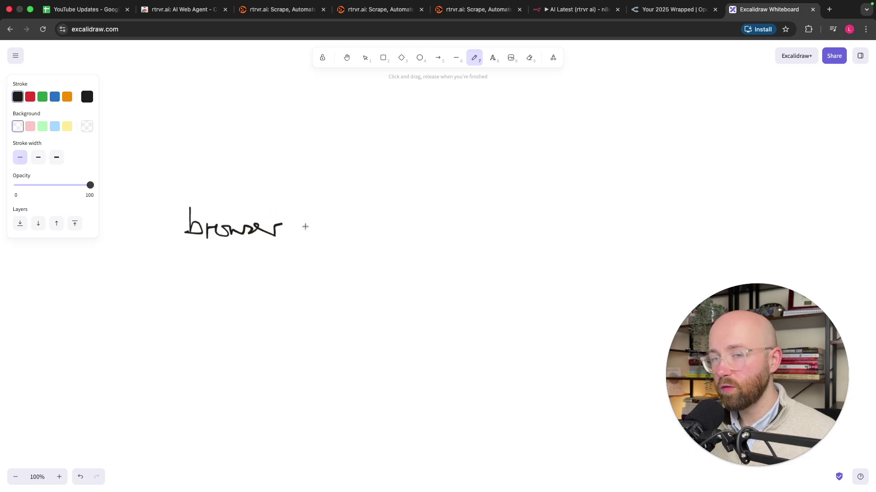
mouse_move(180, 198)
left_mouse_down()
mouse_move(181, 256)
mouse_move(309, 240)
mouse_move(188, 201)
left_mouse_up()
Step: View the rtrvr.ai: AI Web Agent browser extension from the whiteboard page
left_click(808, 29)
left_click(739, 161)
left_click_drag(793, 315, 775, 308)
left_click(809, 29)
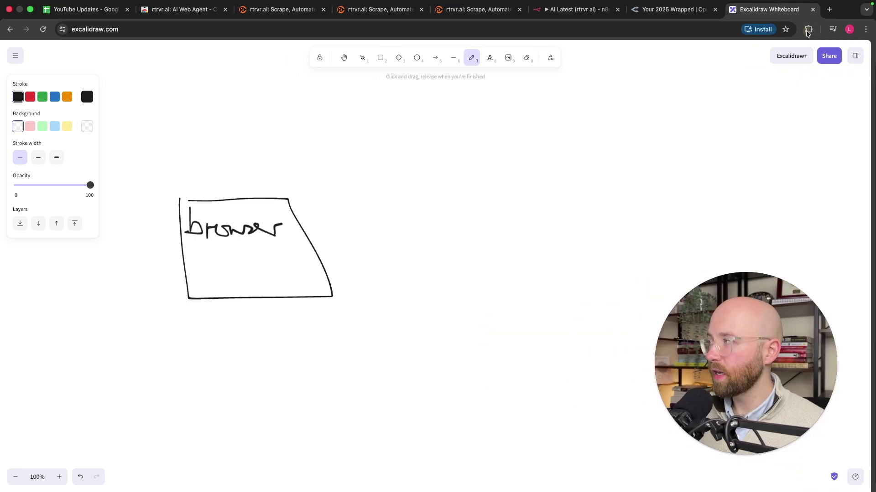
Step: Draw a cloud with an arrow leading to it from the browser box, and view the rtrvr.ai cloud dashboard
mouse_move(405, 278)
left_mouse_down()
mouse_move(555, 262)
mouse_move(563, 209)
mouse_move(463, 166)
mouse_move(424, 195)
mouse_move(396, 258)
mouse_move(400, 273)
left_mouse_up()
mouse_move(336, 240)
left_mouse_down()
mouse_move(381, 235)
mouse_move(377, 256)
mouse_move(368, 225)
mouse_move(381, 231)
mouse_move(381, 261)
left_mouse_up()
left_click(285, 9)
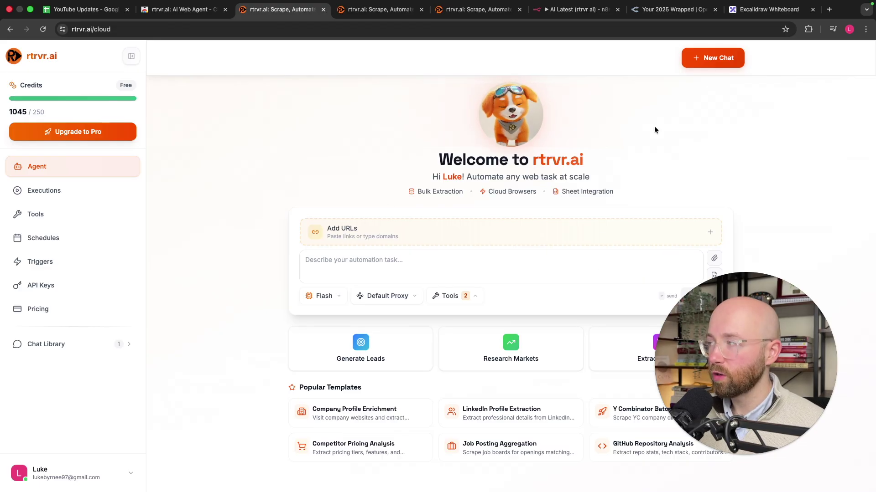
Step: On the whiteboard, draw an arrow leading away from the cloud and handwrite "API" at its tip
left_click(749, 10)
scroll(530, 211, "right", 5)
scroll(530, 211, "up", 1)
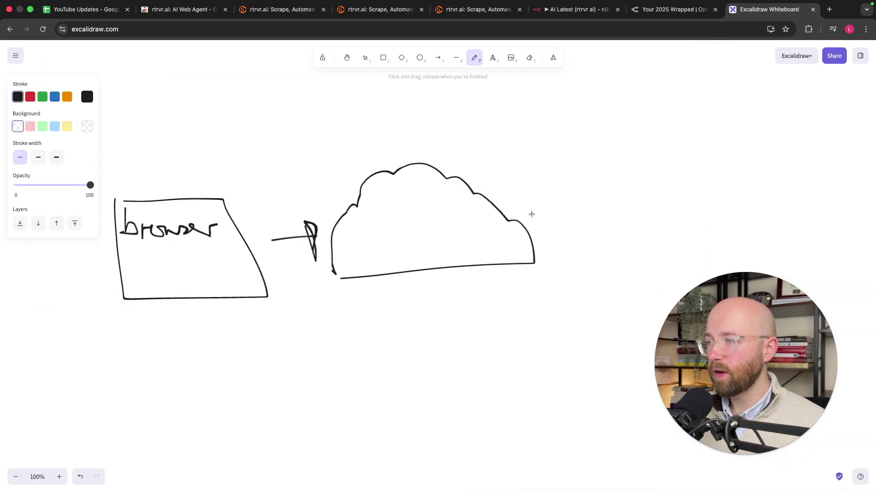
mouse_move(498, 242)
left_mouse_down()
mouse_move(553, 231)
mouse_move(586, 248)
mouse_move(600, 240)
mouse_move(588, 233)
mouse_move(612, 234)
mouse_move(607, 226)
left_mouse_up()
left_click_drag(635, 204, 641, 242)
scroll(613, 244, "up", 1)
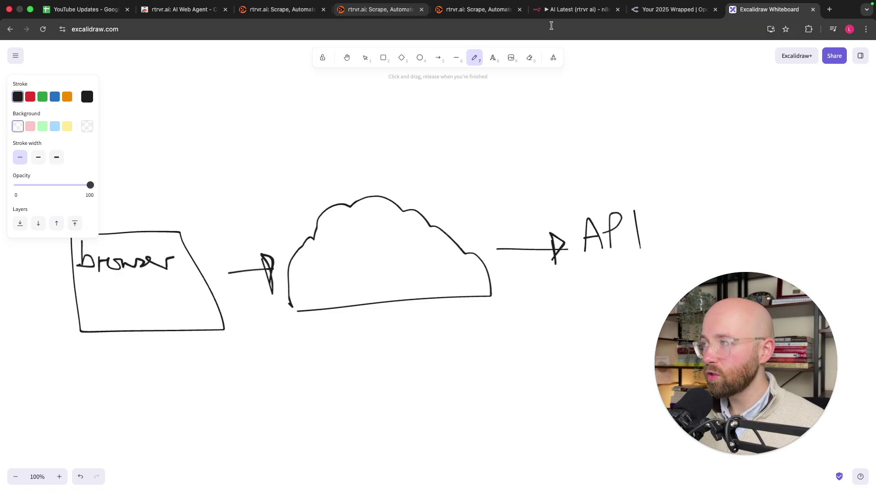
Step: Examine the AI Agent node and its rtrvr.ai Web Browsing Agent API tool in the n8n workflow
left_click(582, 12)
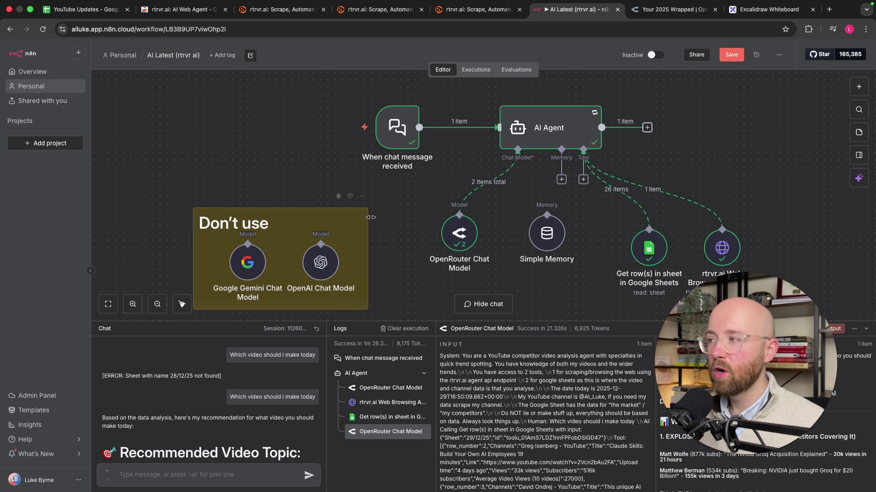
scroll(572, 205, "right", 3)
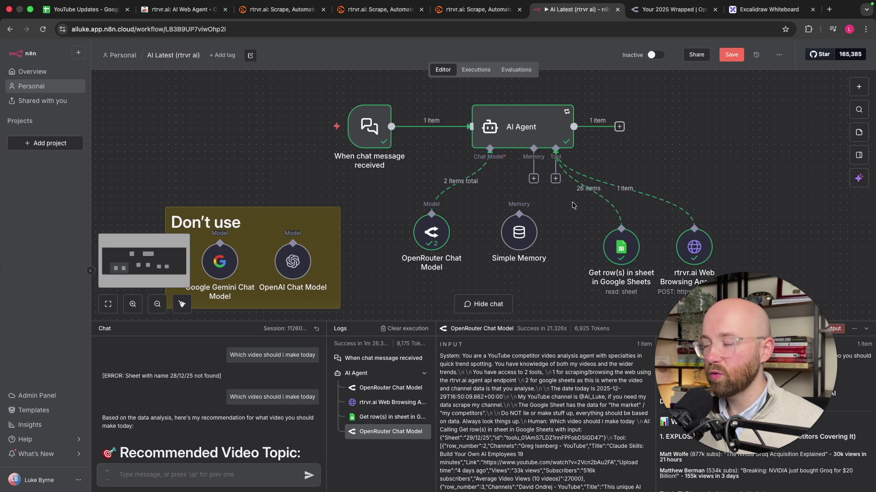
left_click_drag(422, 84, 611, 168)
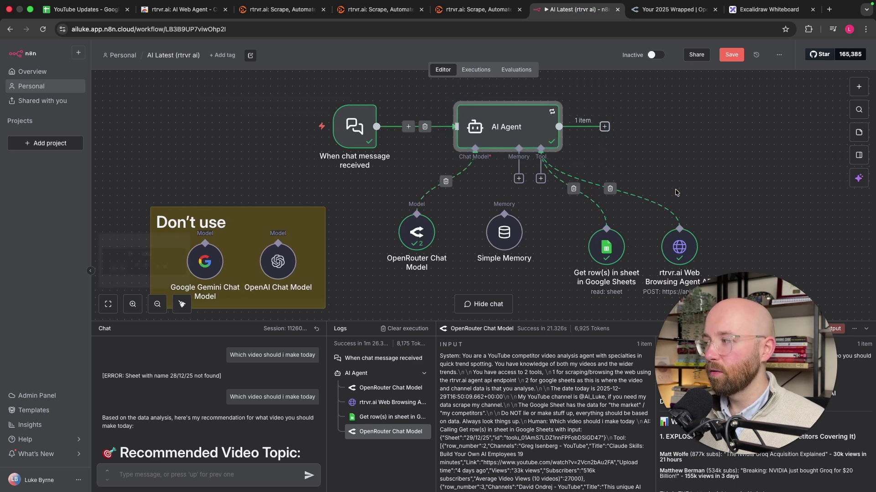
scroll(673, 189, "right", 3)
left_click_drag(701, 209, 584, 313)
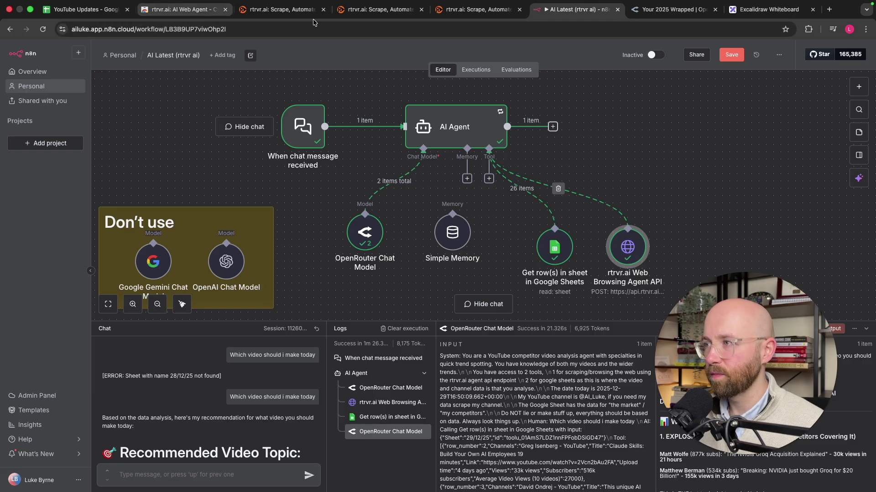
Step: View the rtrvr.ai: AI Web Agent page in the Chrome Web Store and list the browser's installed extensions
left_click(187, 9)
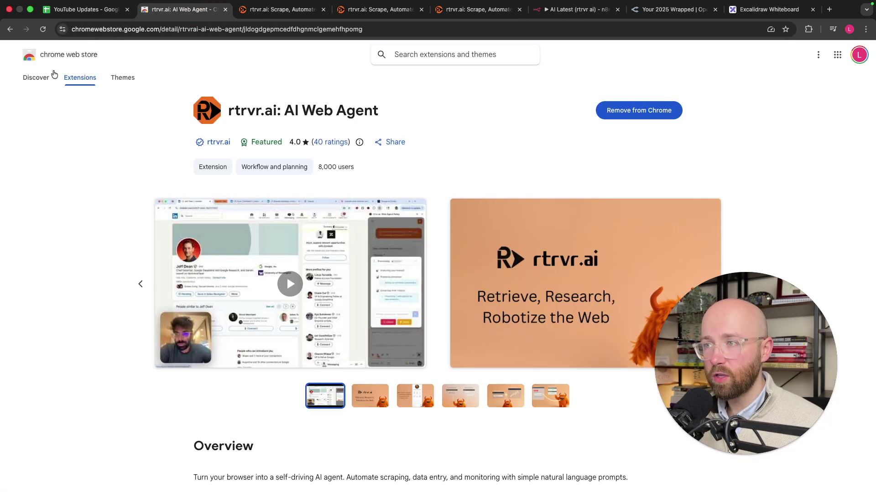
left_click_drag(227, 113, 354, 108)
left_click(401, 107)
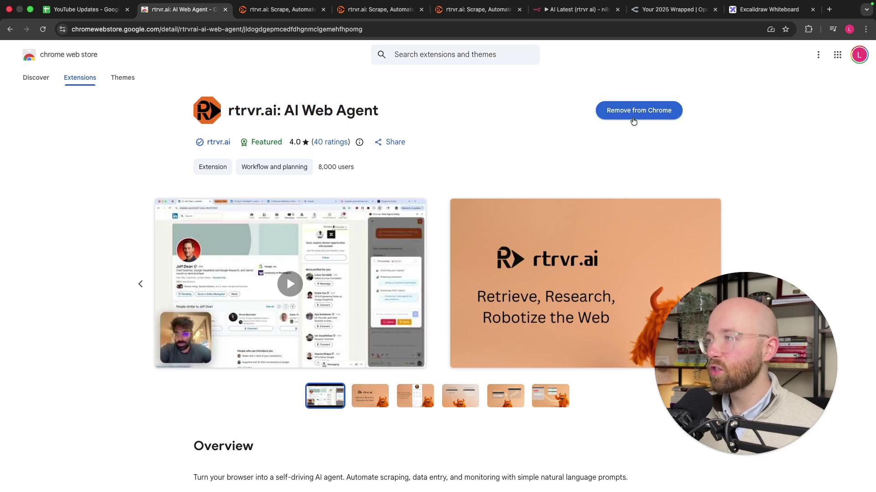
left_click(806, 30)
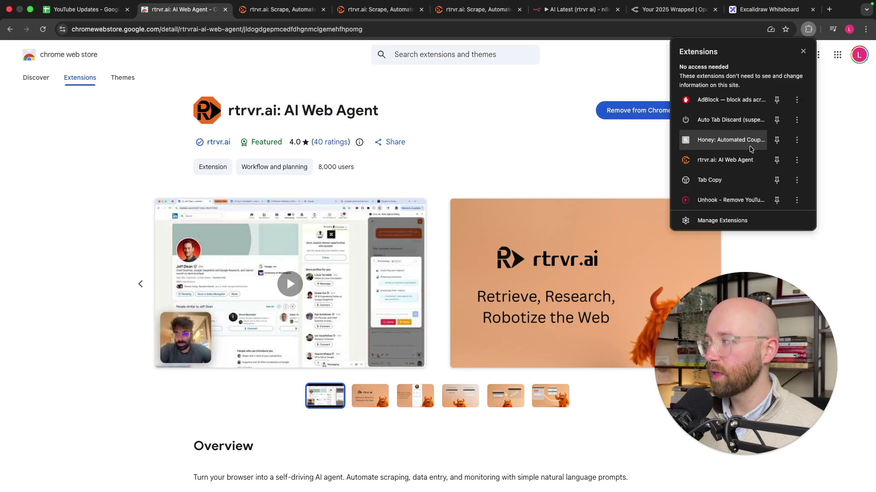
Step: Switch to the YouTube Updates spreadsheet and review the channels listed in the Channels column
left_click(91, 9)
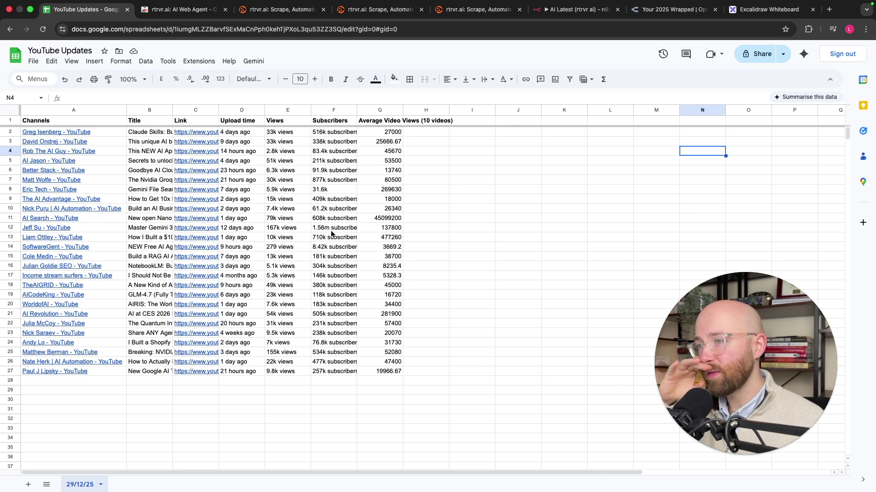
left_click(147, 399)
left_click_drag(90, 390, 108, 137)
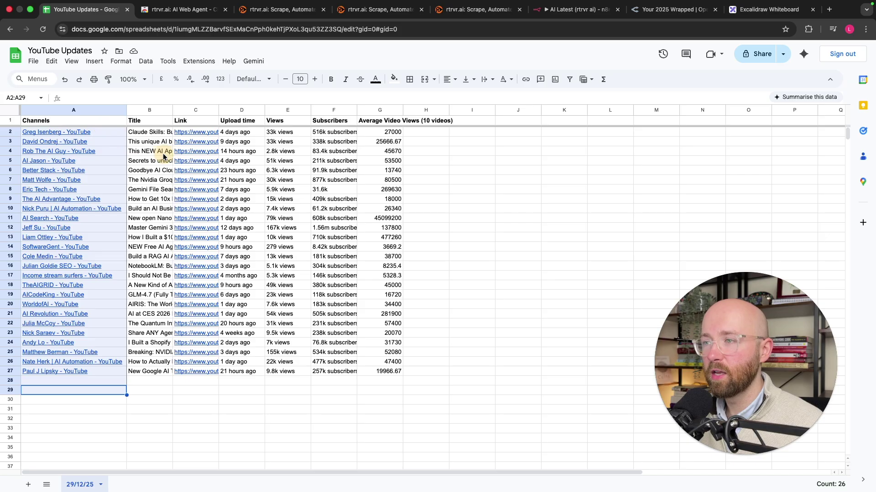
left_click(404, 202)
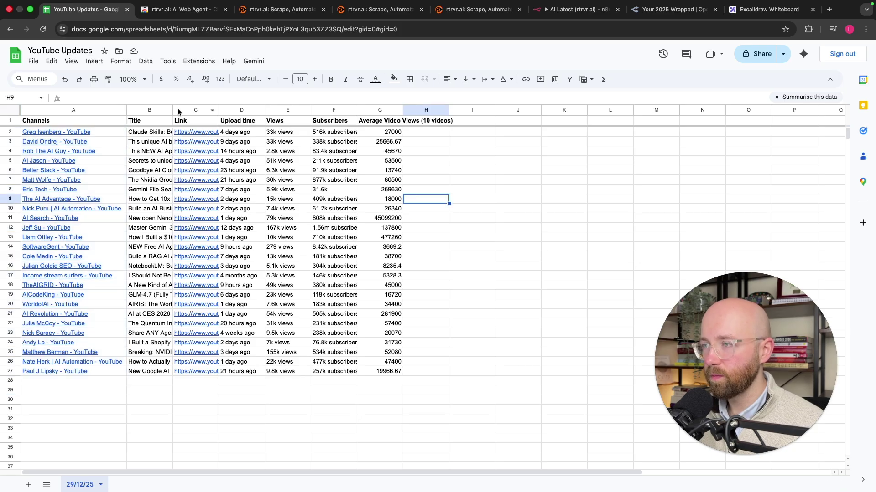
Step: Widen the Title column to fit the full video titles and review the data in the Title through Subscribers columns
left_click_drag(171, 109, 208, 109)
left_click_drag(211, 110, 271, 110)
double_click(271, 110)
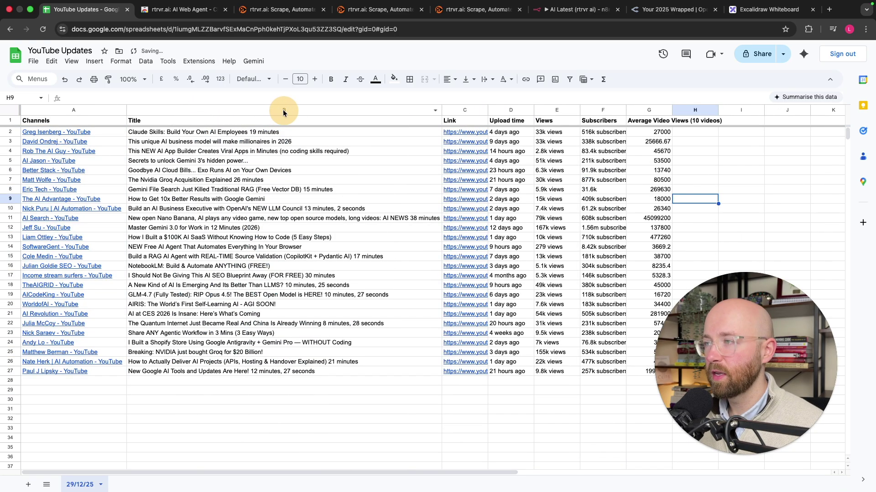
left_click_drag(107, 381, 101, 133)
left_click_drag(218, 136, 614, 368)
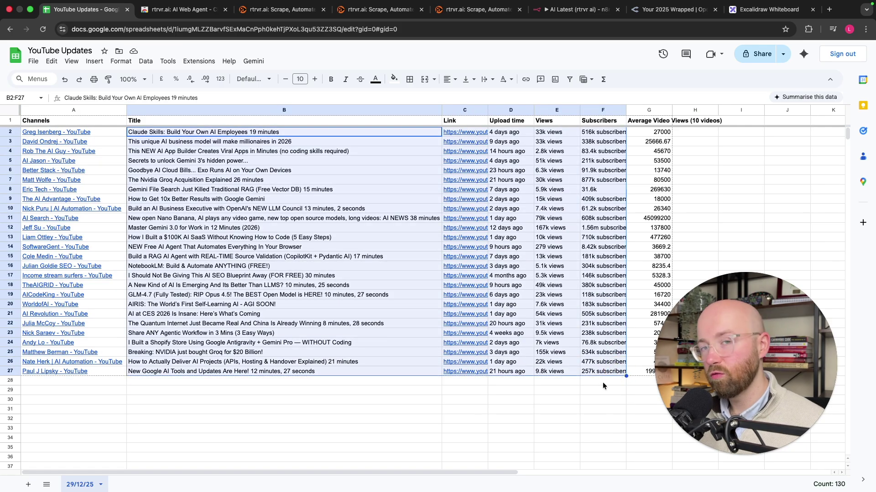
left_click(605, 399)
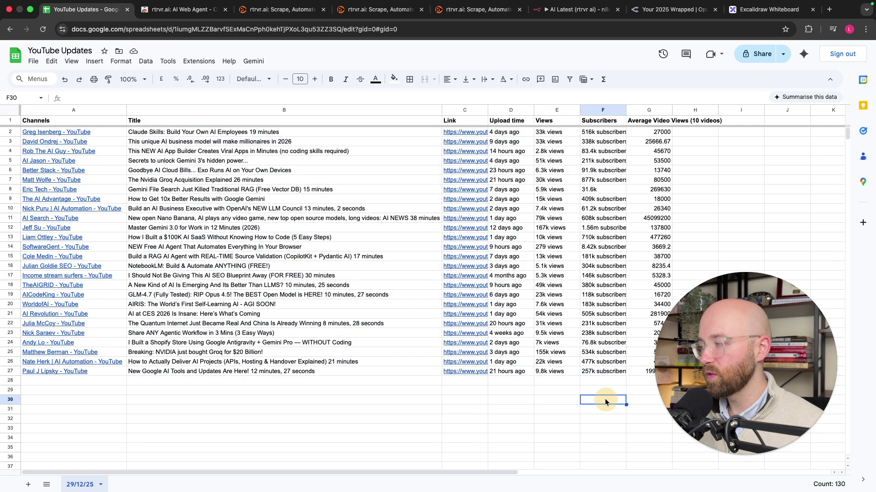
left_click(588, 189)
Step: Narrow the Title column and clear the title, link, upload time and views entries for all channels in rows 2 to 27
left_click_drag(442, 110, 292, 110)
left_click_drag(214, 132, 391, 372)
key("Delete")
left_click(361, 141)
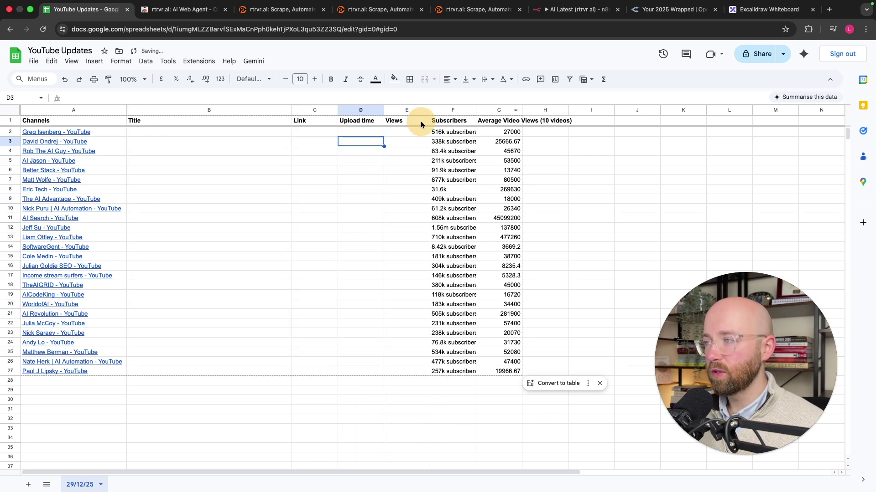
Step: Open the rtrvr.ai: AI Web Agent extension beside the spreadsheet and start a new chat
left_click(805, 29)
left_click(724, 158)
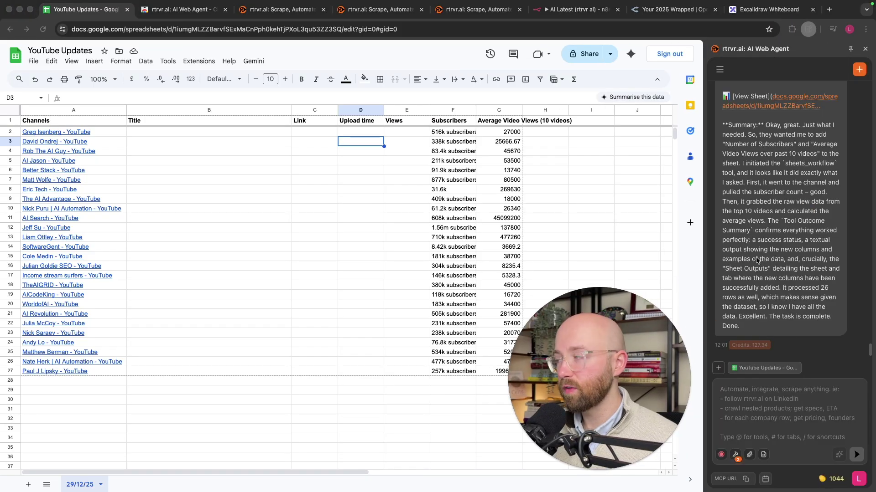
left_click(860, 71)
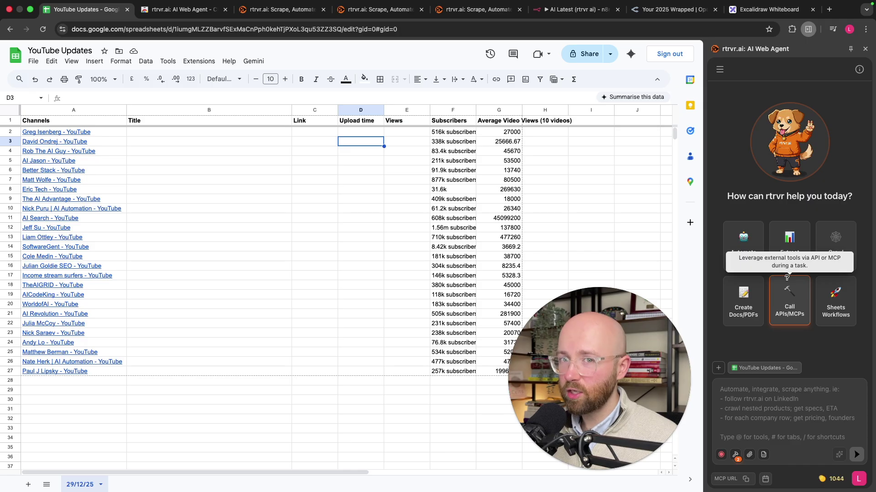
Step: Examine which open browser tabs can be added to the extension chat as context
left_click(785, 416)
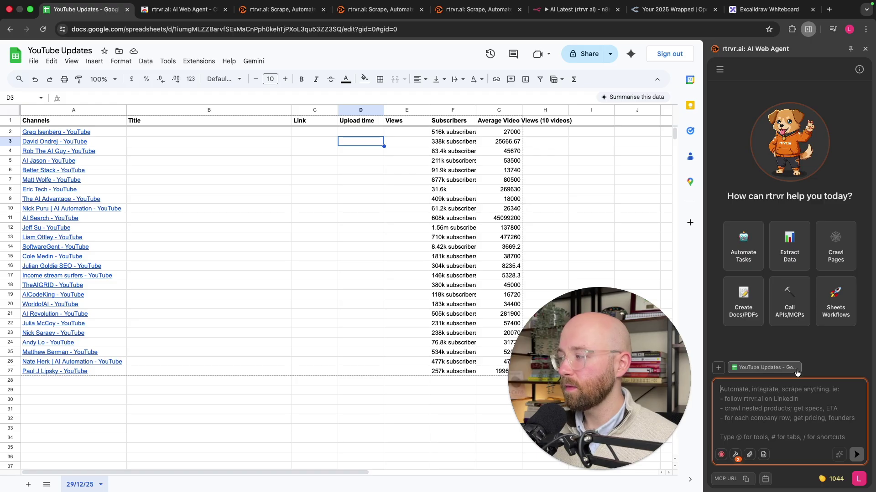
left_click(720, 370)
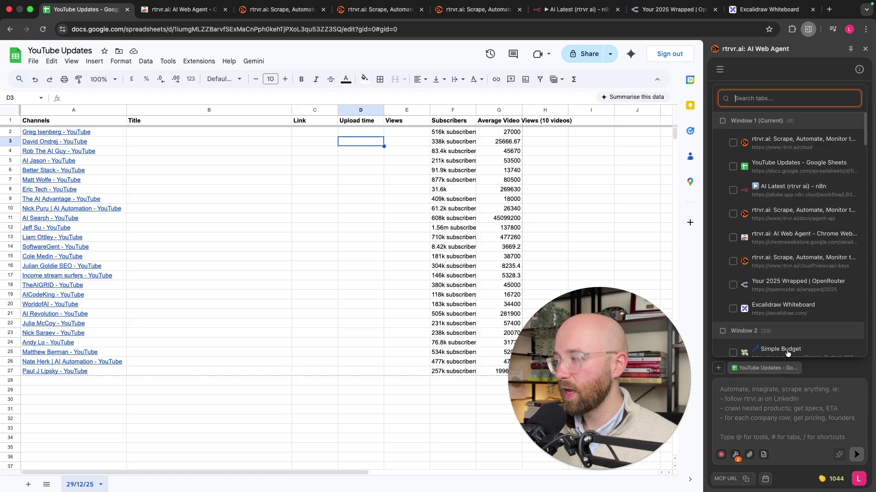
left_click(804, 368)
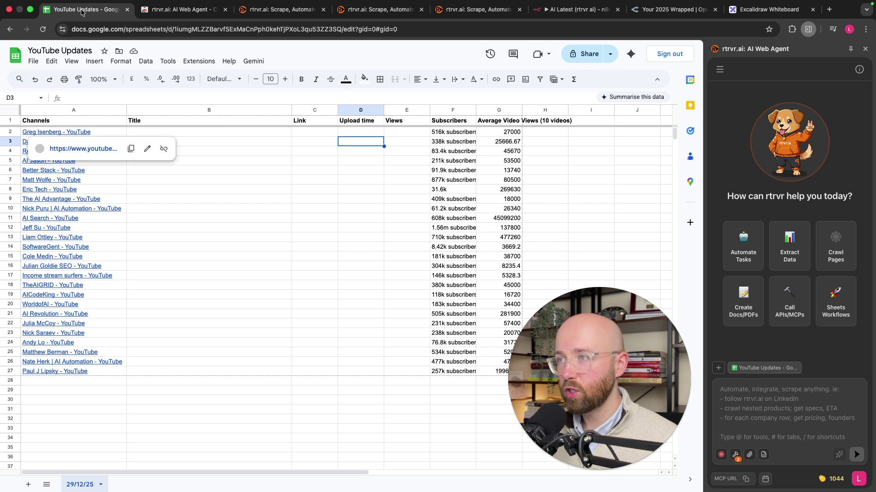
left_click(255, 400)
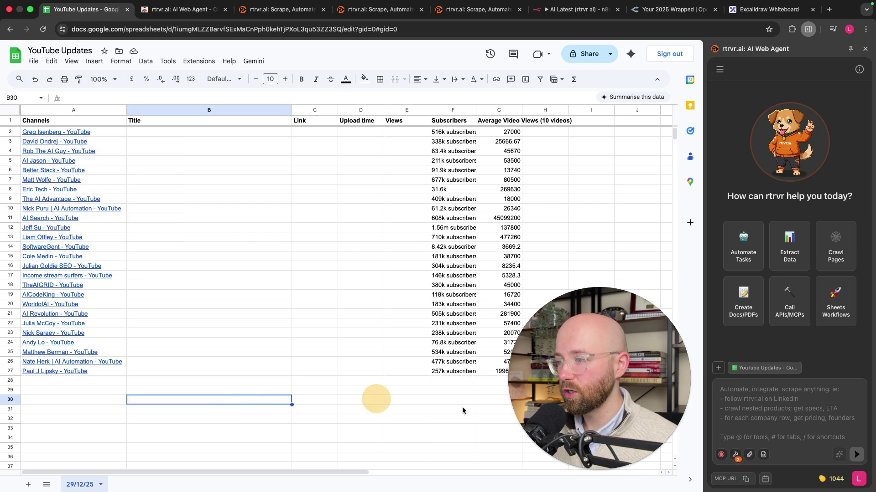
Step: Prompt the extension agent to find each channel's latest video and put the title, link, upload time and views in the sheet
left_click(770, 416)
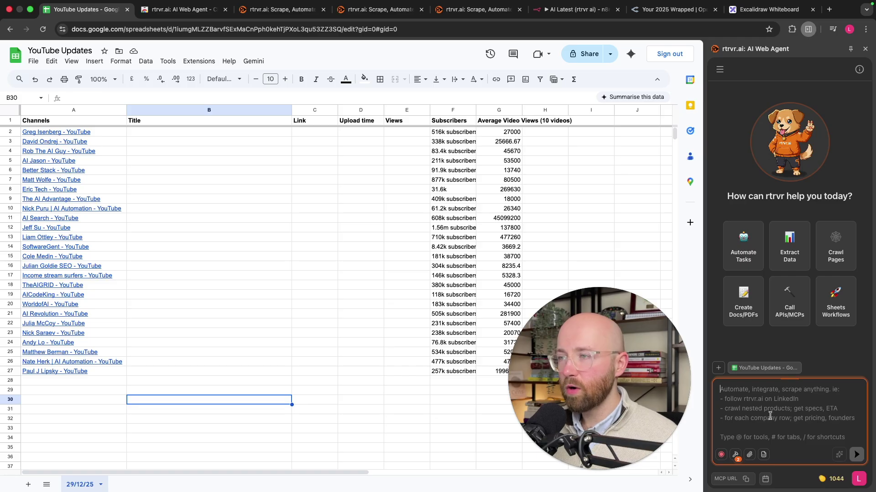
type("for")
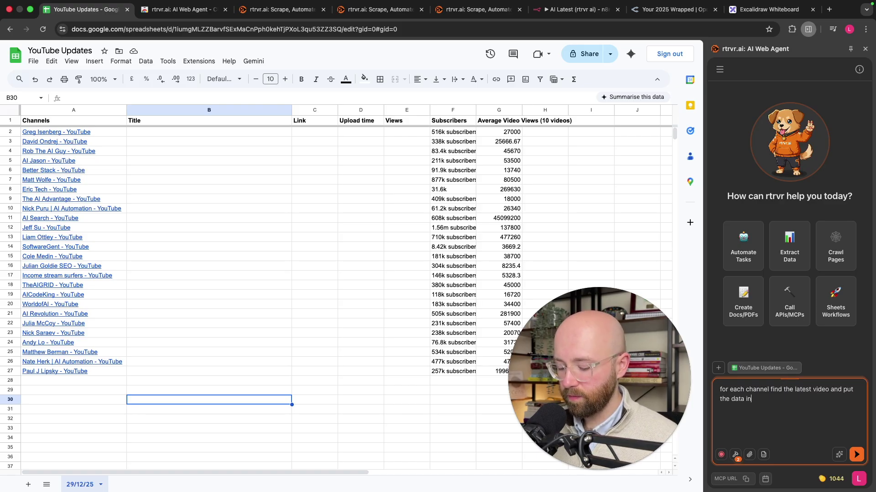
type("t, title / link / upload time / views")
left_click(856, 454)
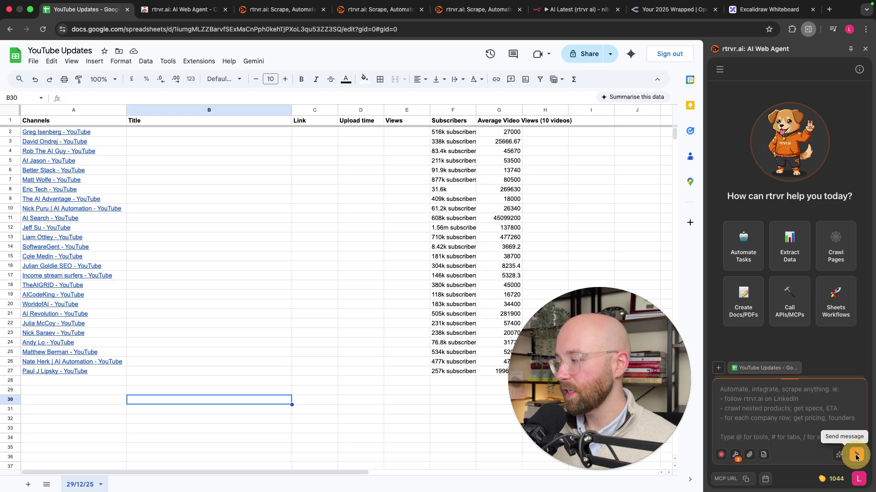
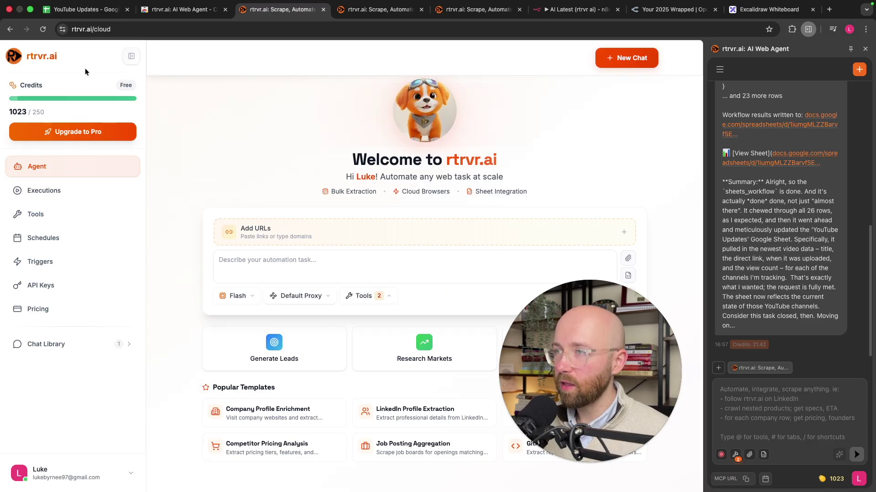
Step: Show the rtrvr.ai cloud address, and view the homepage's Web Agent Performance charts for accuracy and speed
left_click(133, 31)
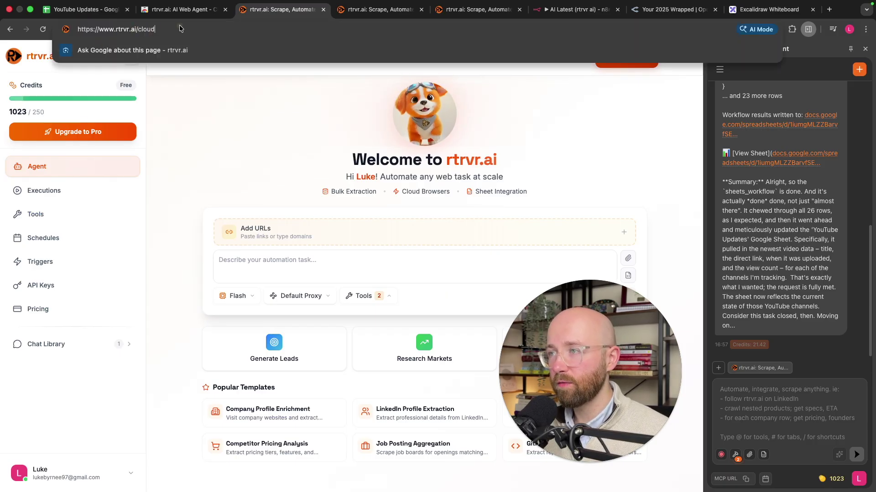
left_click(456, 265)
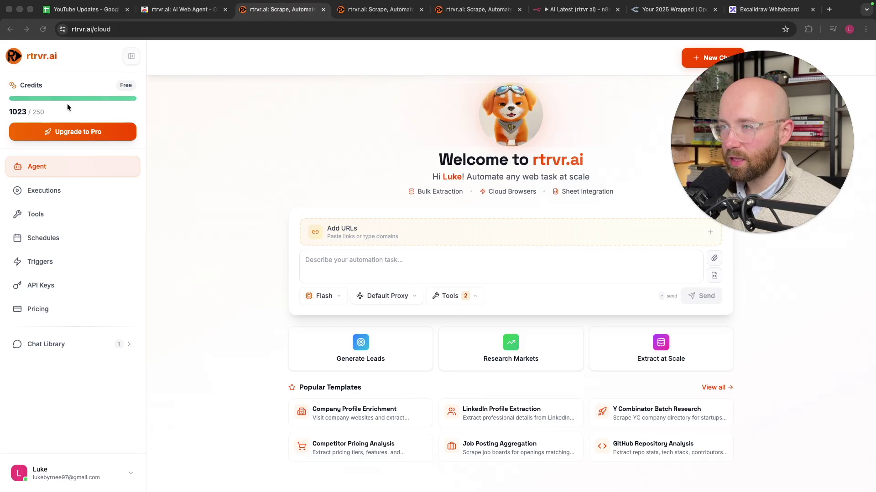
left_click(37, 57)
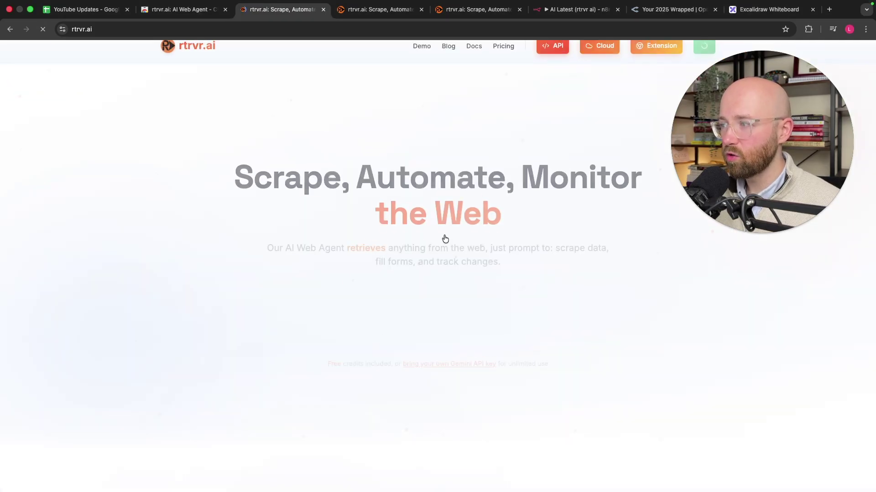
scroll(692, 446, "down", 15)
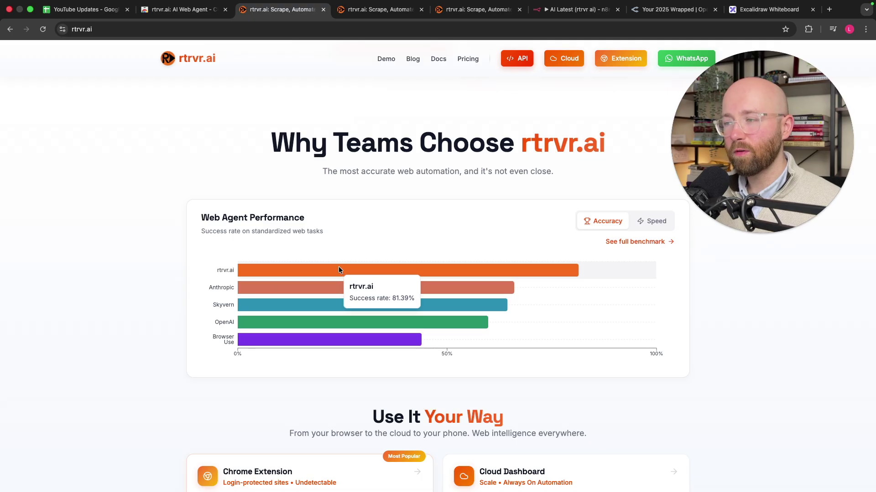
mouse_move(245, 324)
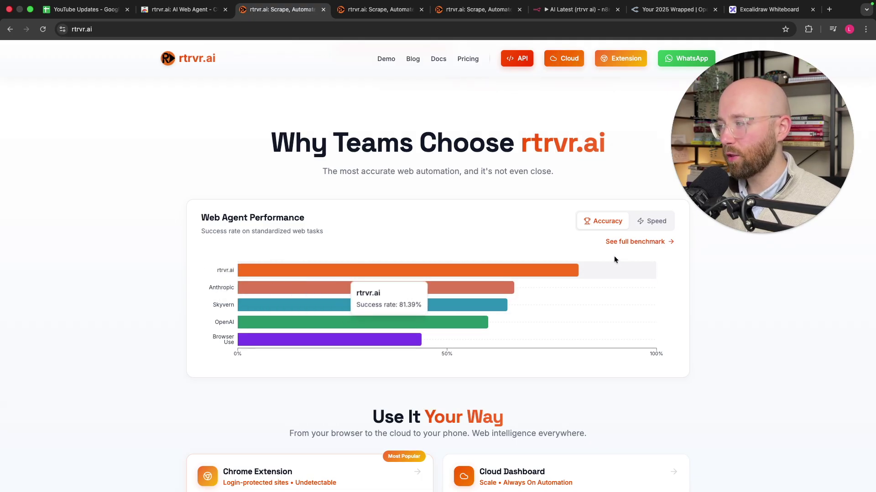
left_click(657, 221)
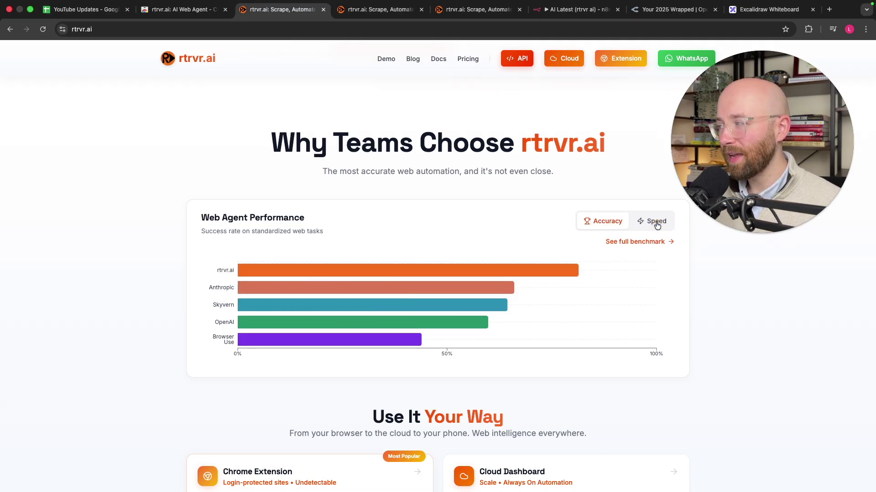
mouse_move(238, 277)
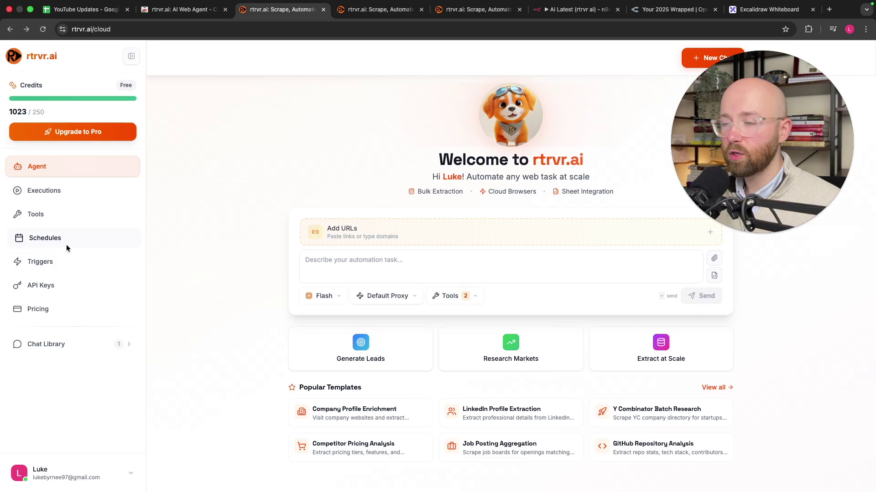
Step: Read the prompt for the 28/12/25 sheet in the Chat Library and check the 29/12/25 tab of the YouTube Updates spreadsheet
left_click(45, 344)
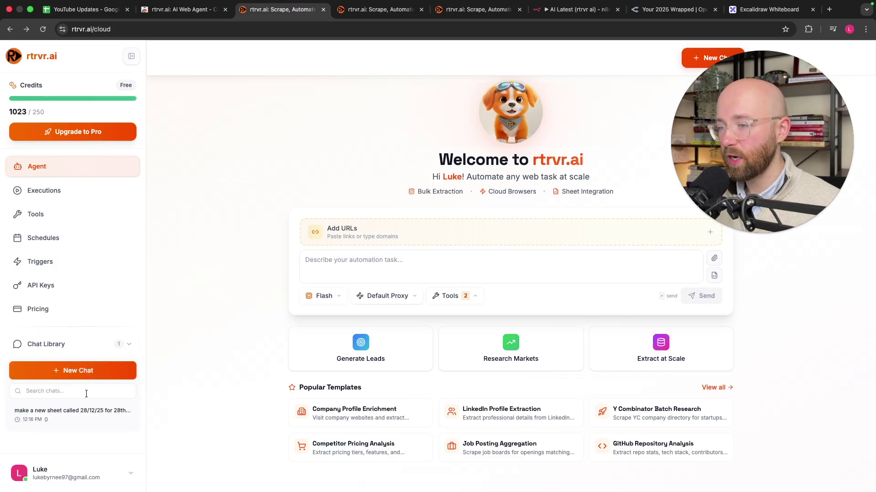
left_click(89, 410)
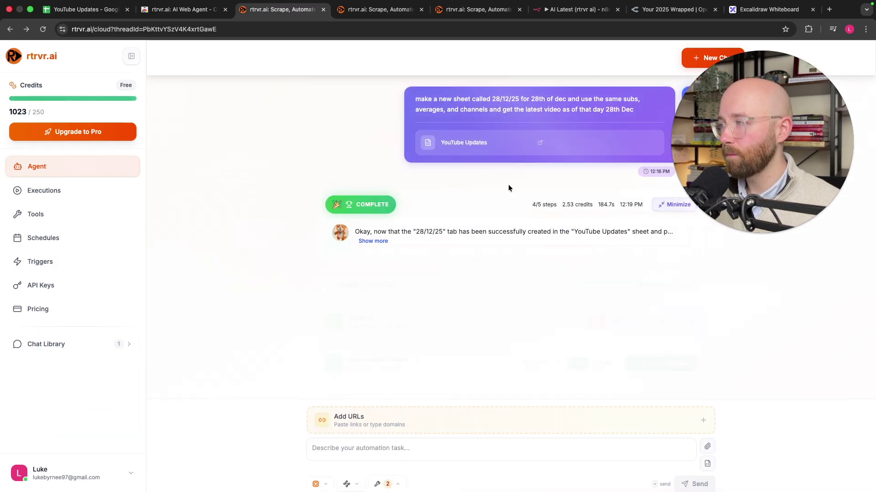
scroll(561, 177, "up", 2)
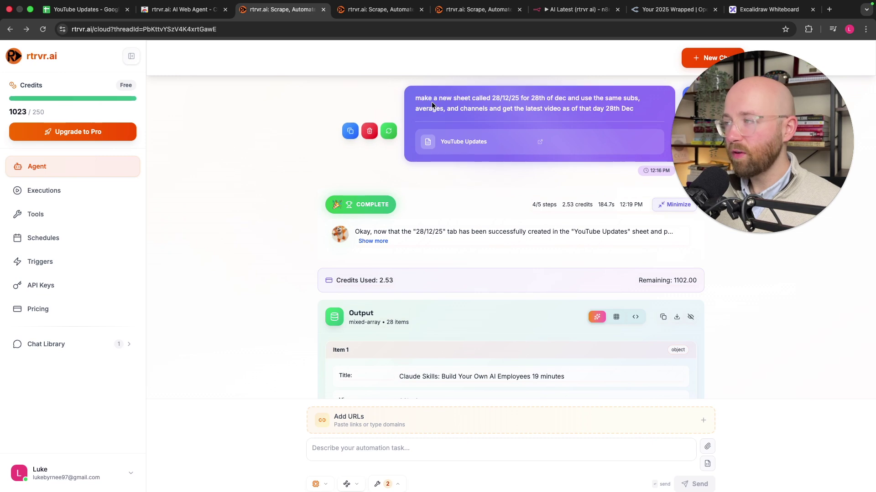
left_click(489, 99)
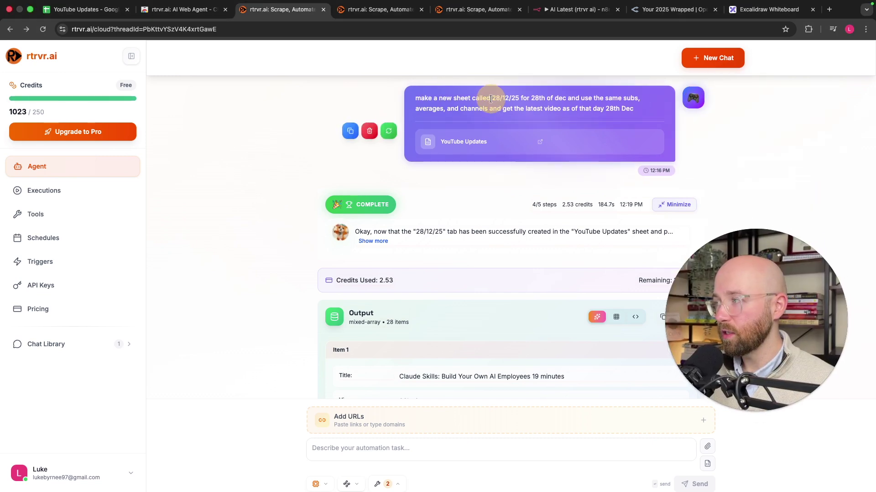
left_click(521, 98, "shift")
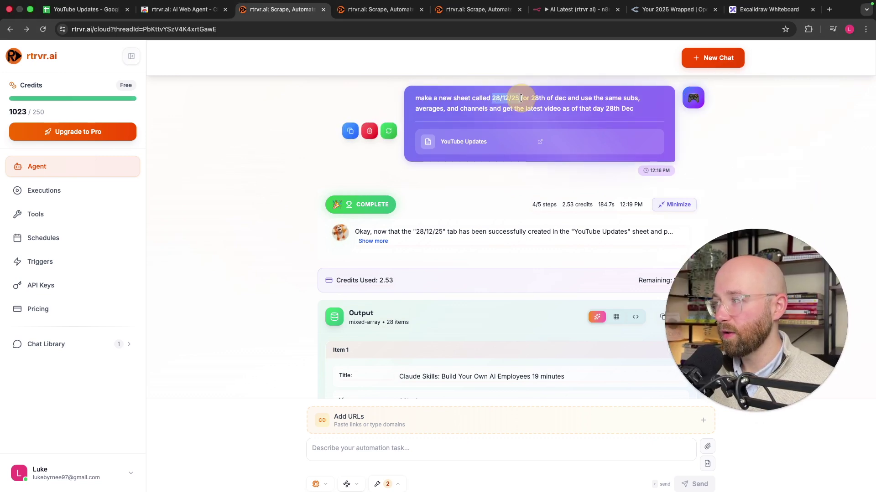
left_click(539, 97)
left_click_drag(531, 98, 611, 98)
left_click(612, 98)
left_click(86, 9)
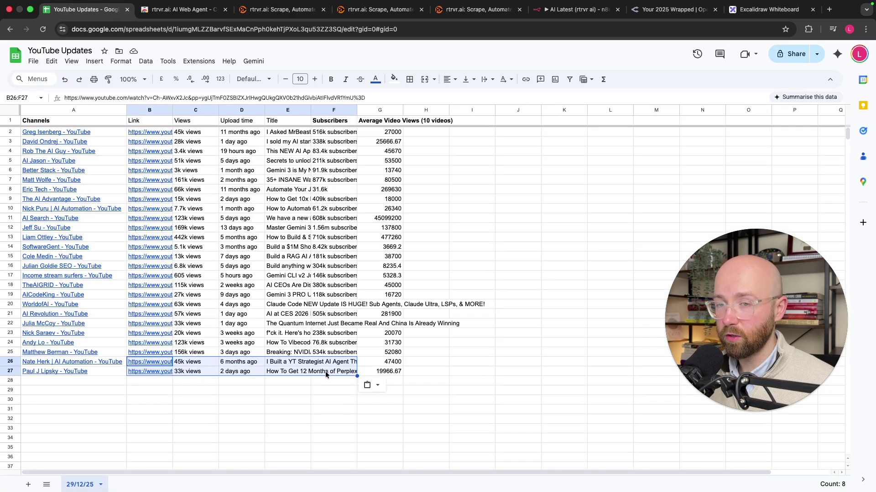
left_click(320, 400)
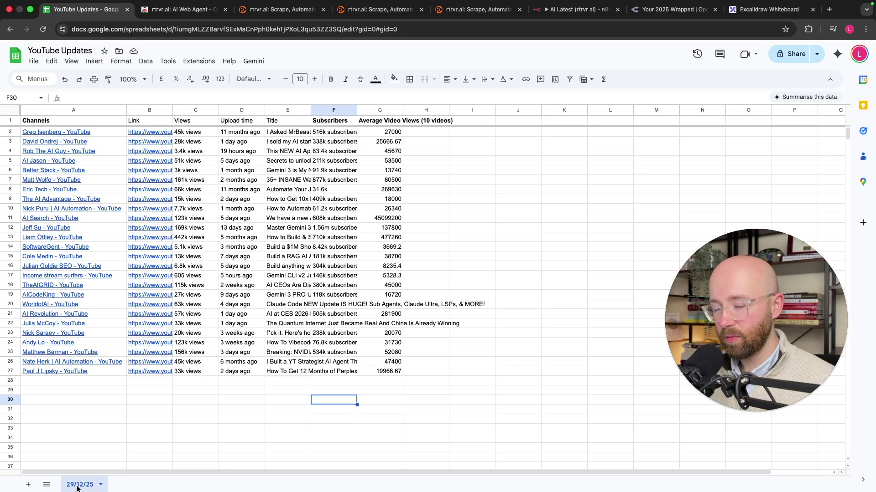
Step: Start a new chat on the rtrvr.ai cloud platform and attach the YouTube Updates Google Sheet to it
left_click(277, 11)
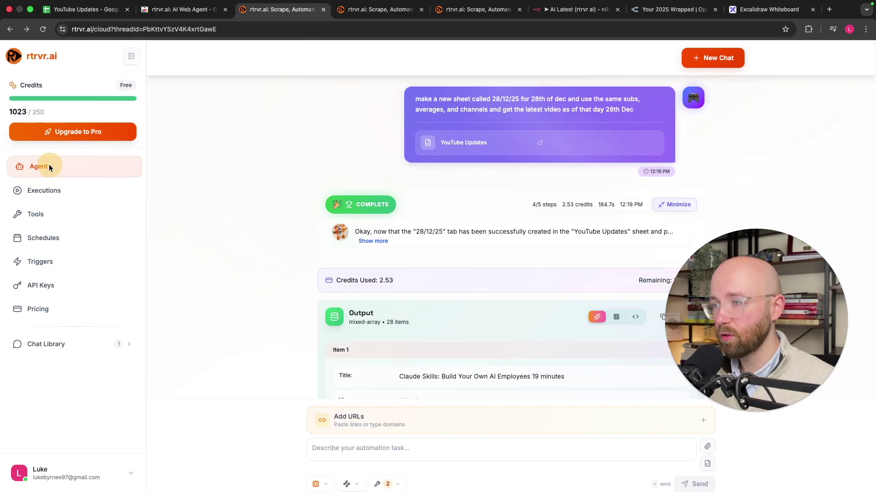
left_click(726, 61)
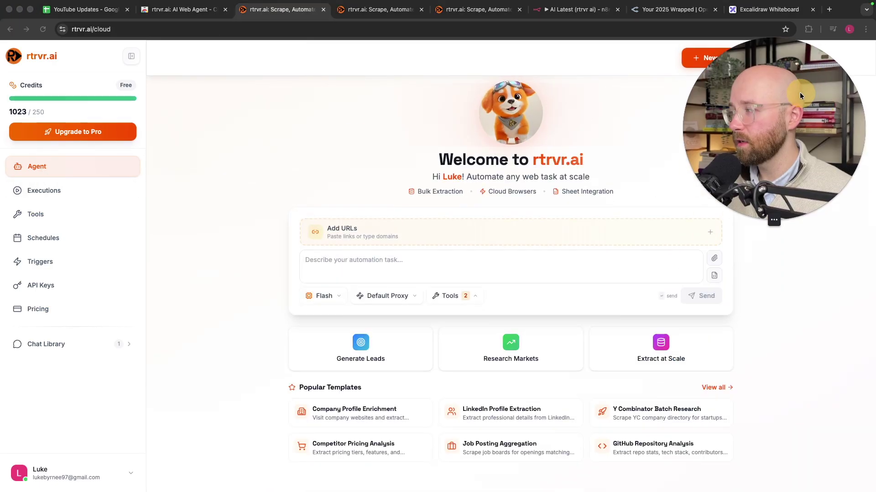
left_click(714, 275)
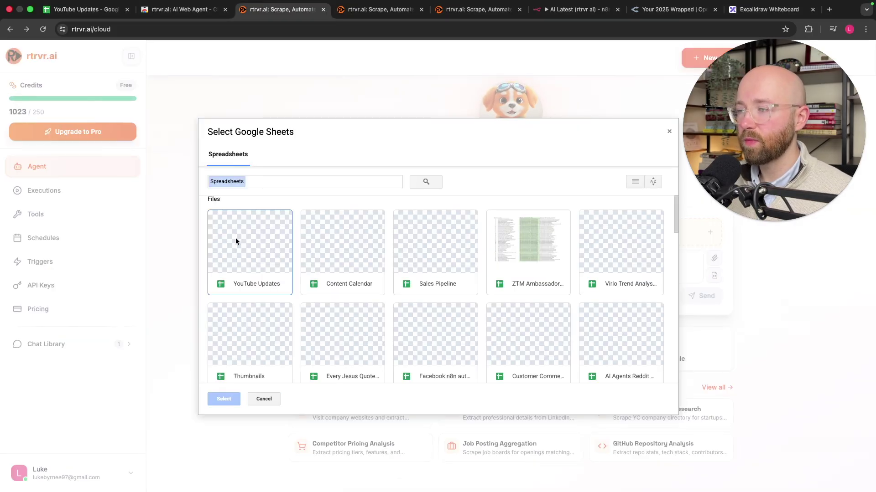
left_click(256, 267)
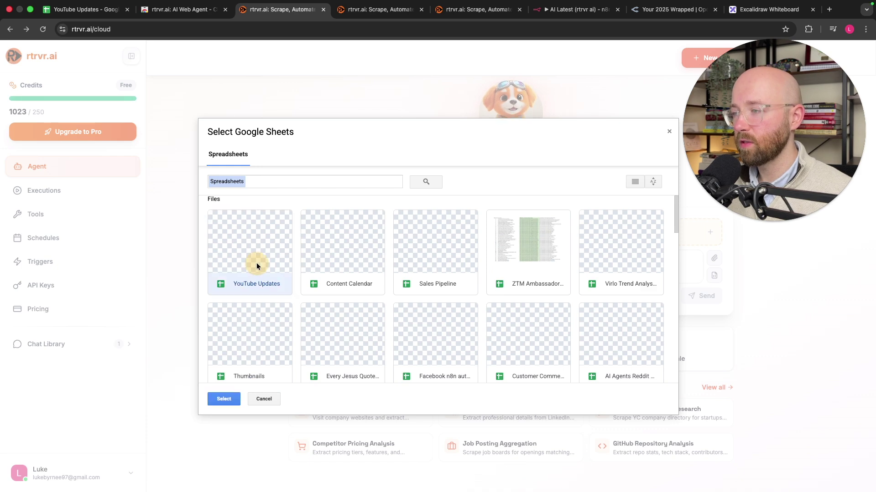
left_click(224, 400)
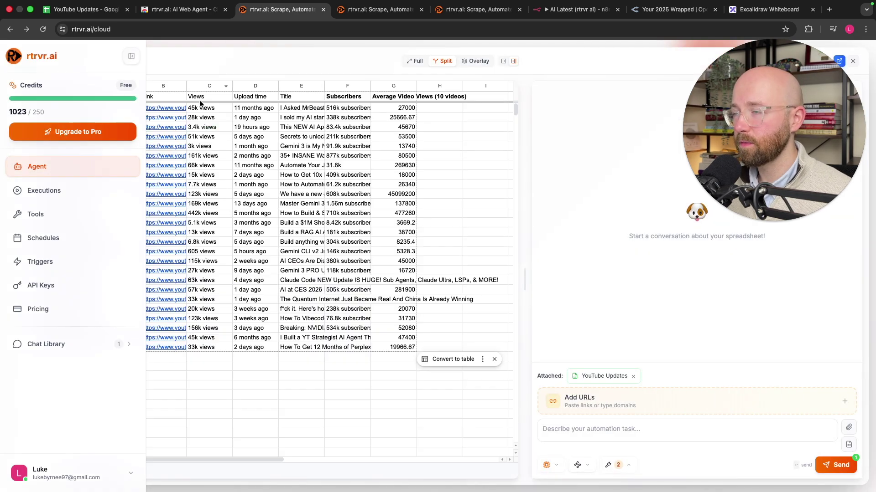
Step: Prompt the agent to create sheet 28/12/25, copying the 29/12/25 structure and formulas, with each channel's latest video on or before 28/12/25
left_click(638, 413)
left_click(548, 397)
type("Create a new sheet named 28/12/25. Copy the structure, headings, channels, and formulas from the 29/12/25 sheet. For each channel, identify the most recently published video on or before 28/12/25, and populate the sheet with that video’s data using the same fields and format as the 29/12/25 sheet.")
left_click_drag(543, 398, 647, 398)
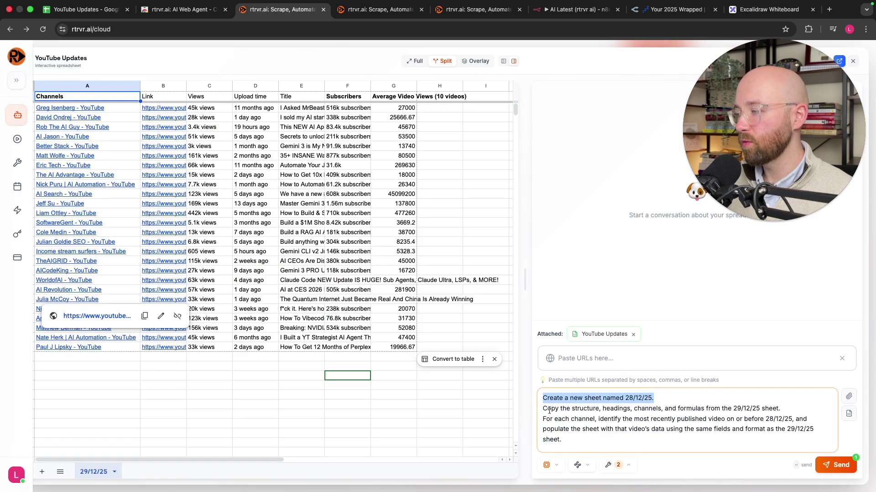
left_click_drag(543, 408, 754, 409)
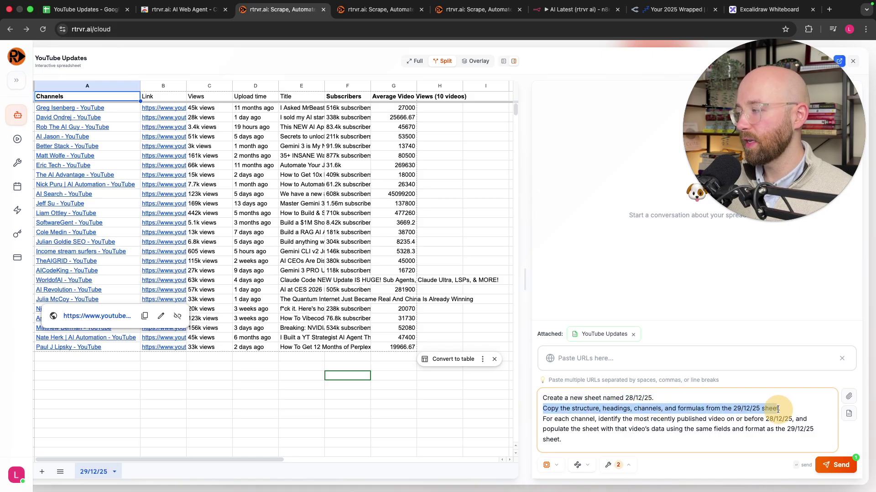
left_click(741, 411)
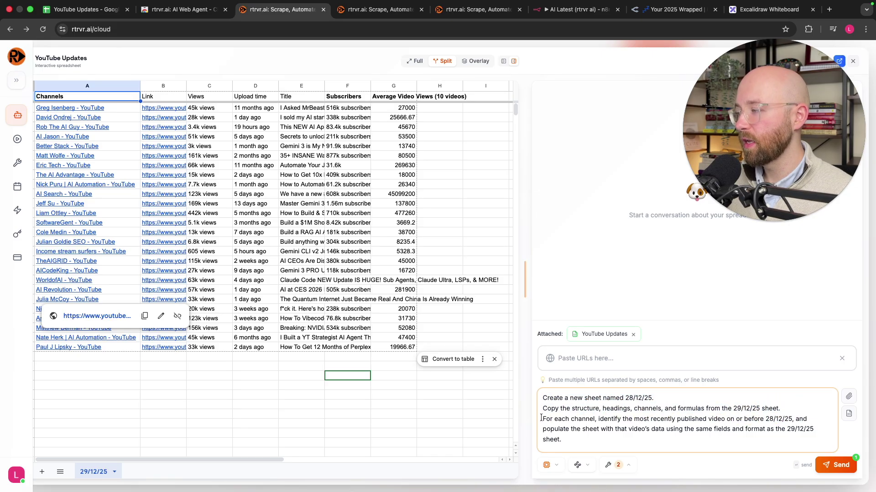
left_click_drag(543, 419, 788, 431)
left_click(815, 431)
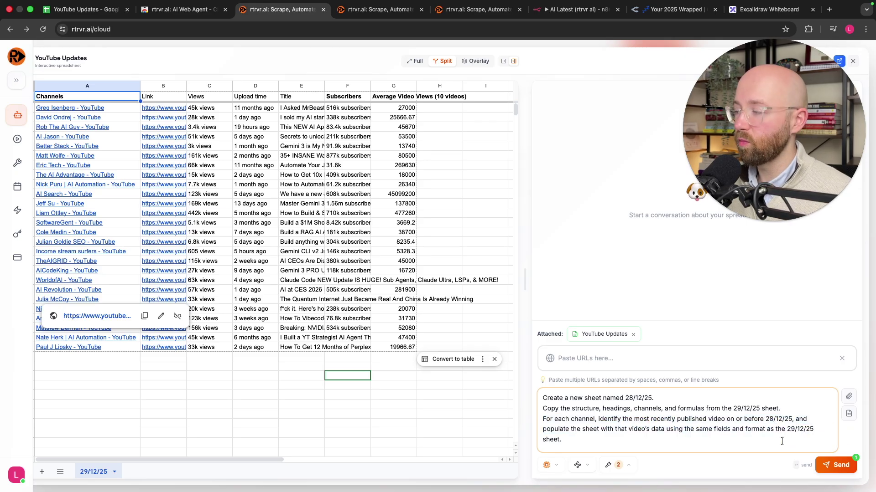
key("Return")
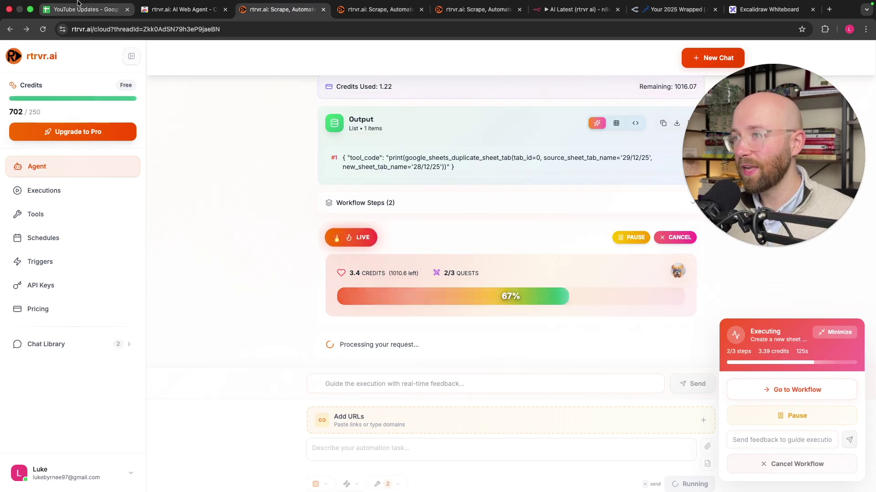
Step: Check the channel data in the Views to Average Video Views columns of the YouTube Updates spreadsheet's 29/12/25 tab
key("super+1")
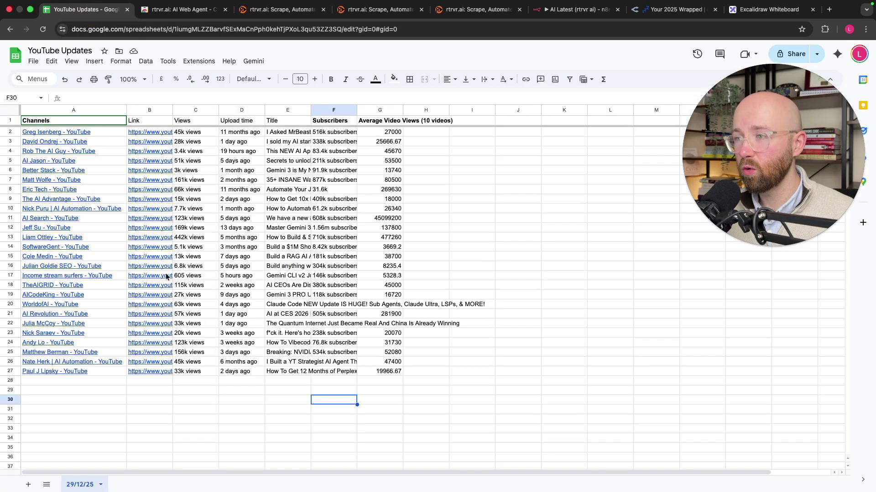
left_click_drag(124, 400, 392, 372)
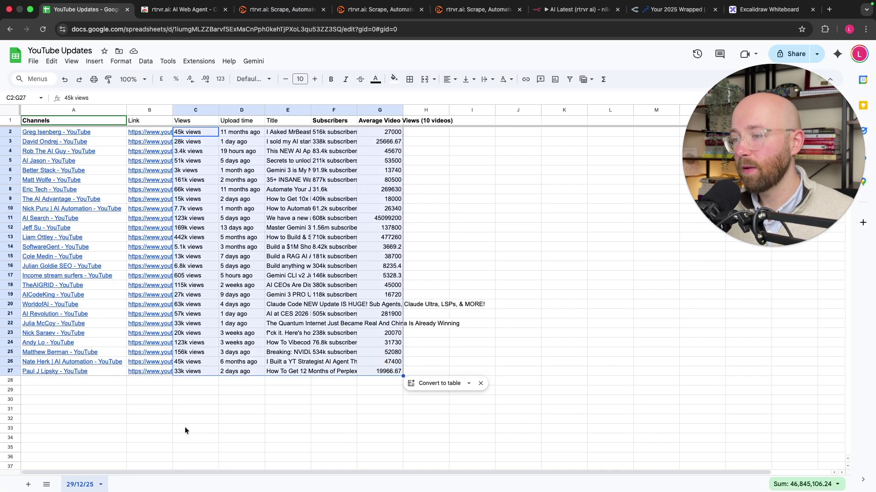
left_click(196, 435)
Step: Return to the cloud run and review its scraped output in the card, table and JSON views
left_click(295, 4)
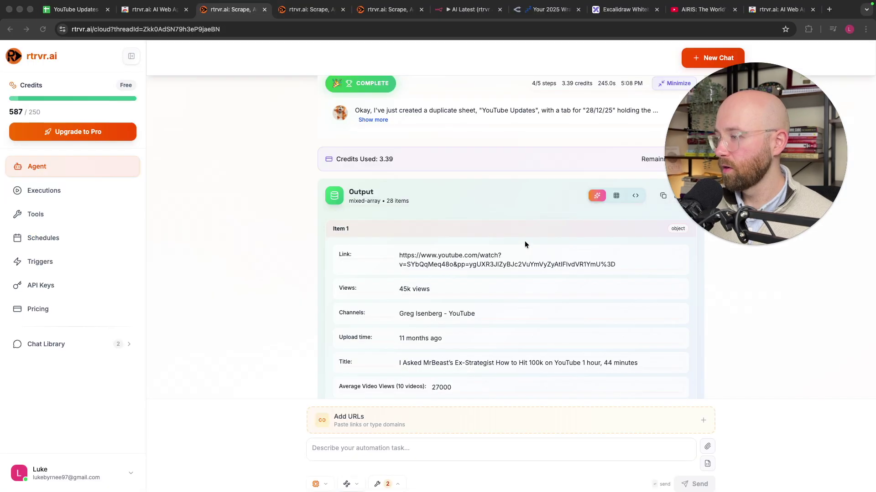
left_click(395, 200)
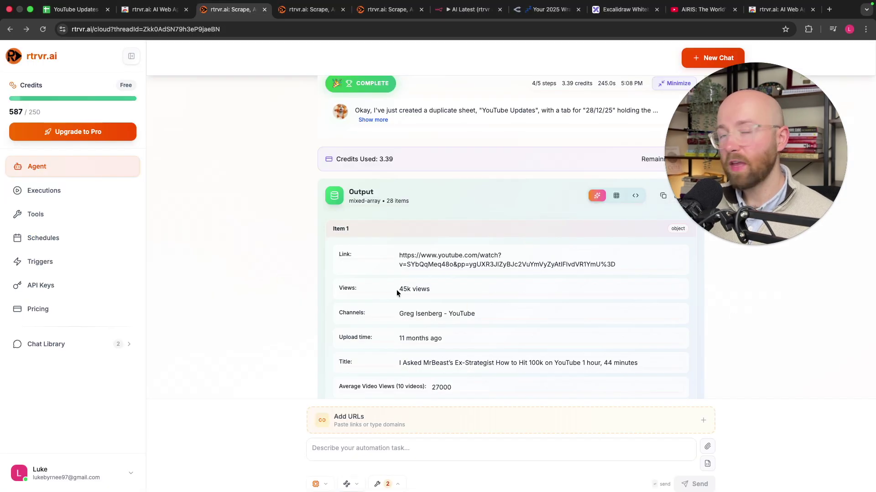
scroll(489, 296, "down", 10)
scroll(470, 298, "down", 10)
left_click(616, 196)
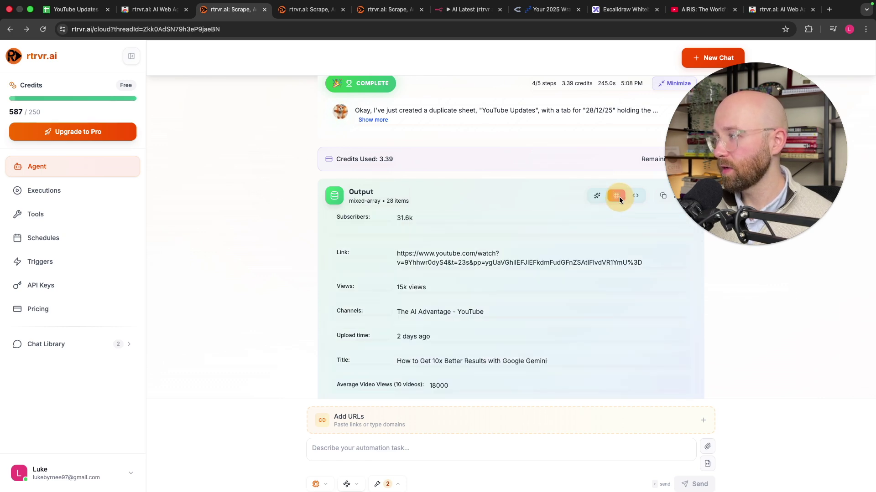
left_click(632, 197)
scroll(536, 299, "down", 8)
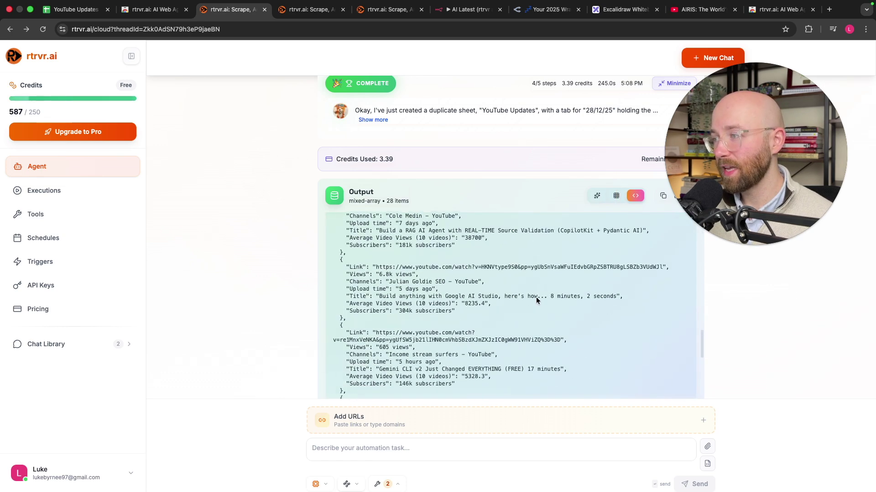
Step: Compare the 28/12/25 tab with the 29/12/25 tab in the YouTube Updates spreadsheet
key("ctrl+1")
left_click_drag(325, 369, 27, 122)
left_click(137, 426)
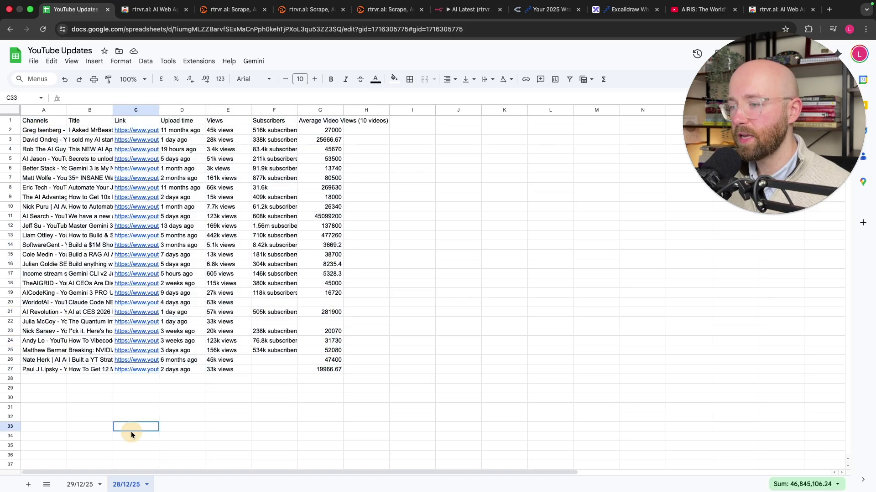
left_click(80, 485)
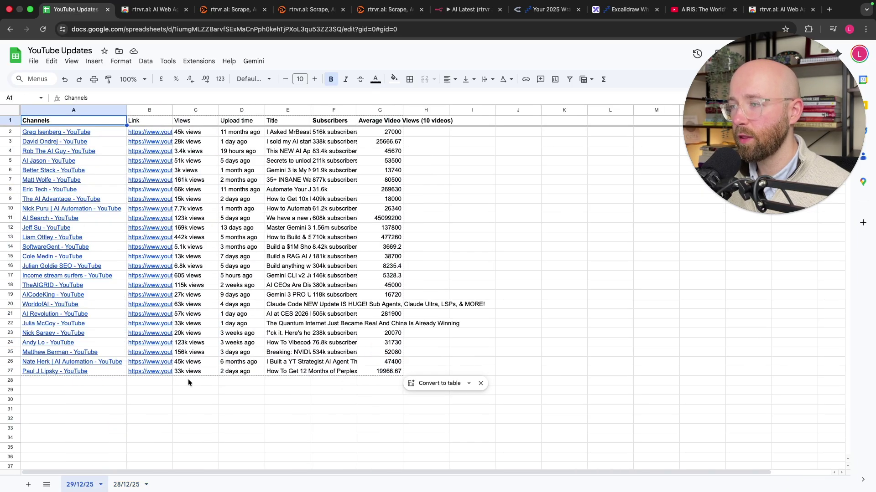
left_click(128, 485)
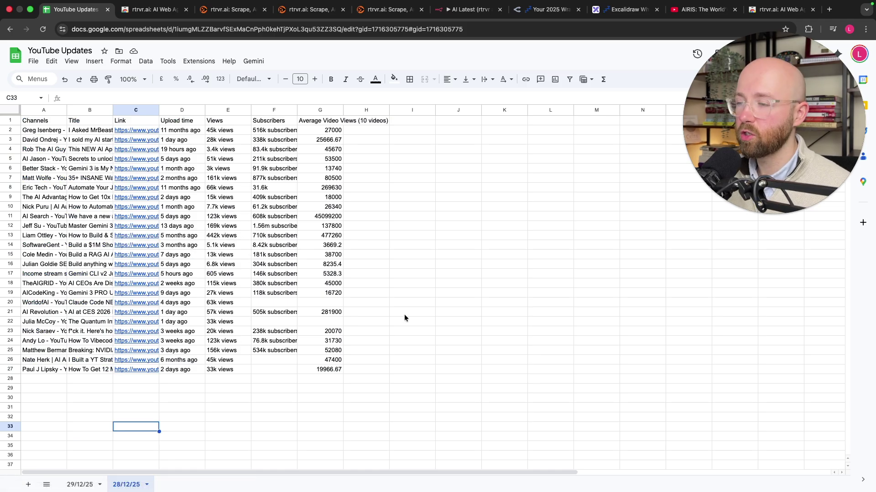
left_click(462, 331)
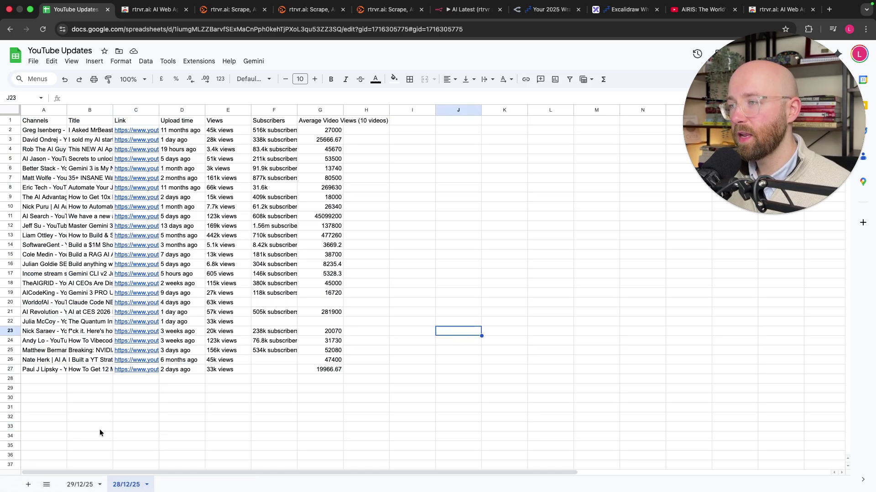
left_click(75, 484)
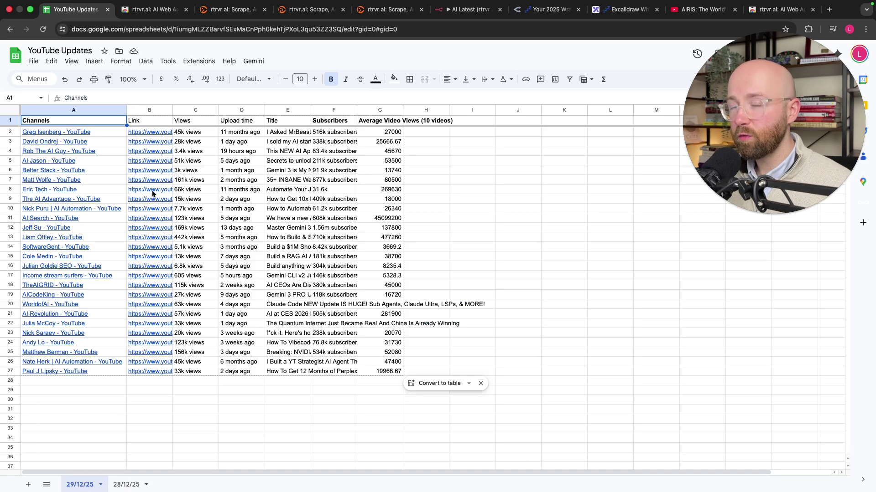
Step: Start a new schedule on the cloud platform, browse the completed workflows available for it, and name it Daily AI Updates
left_click(214, 9)
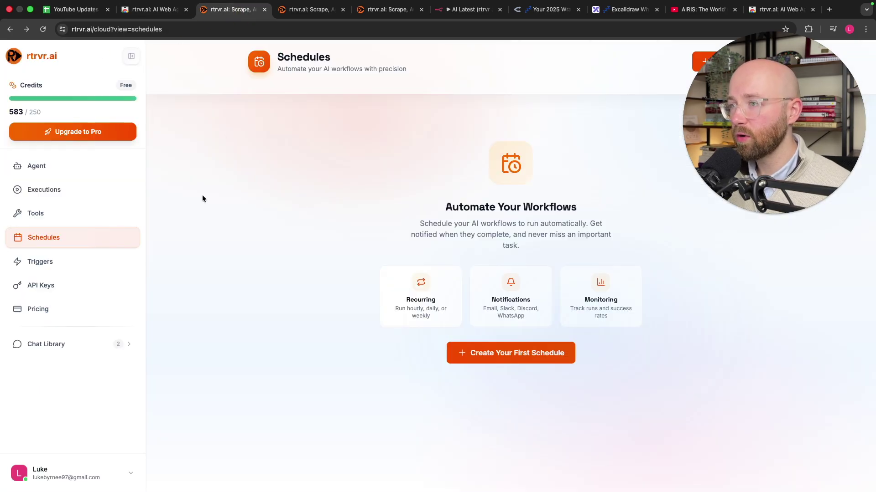
left_click(45, 343)
left_click(46, 371)
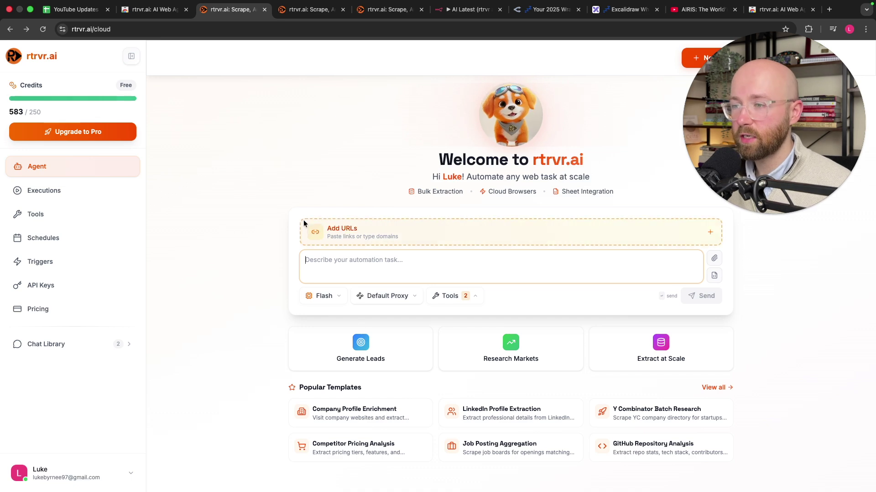
left_click(60, 237)
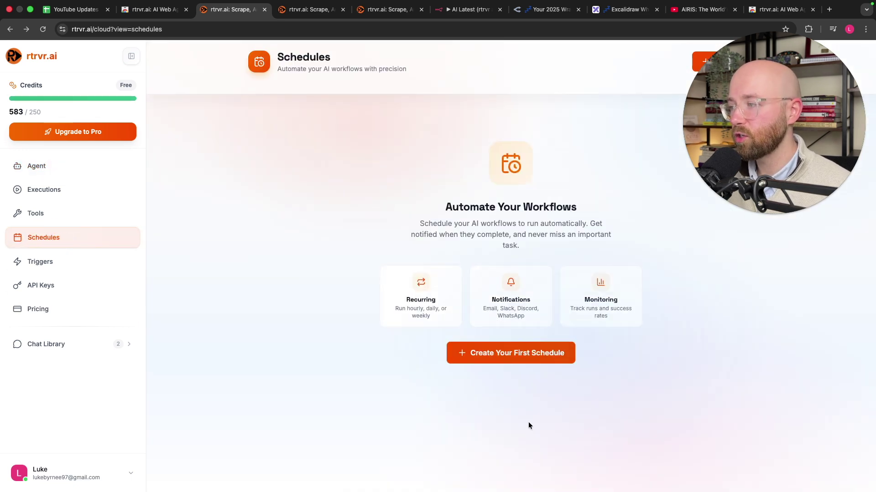
left_click(493, 353)
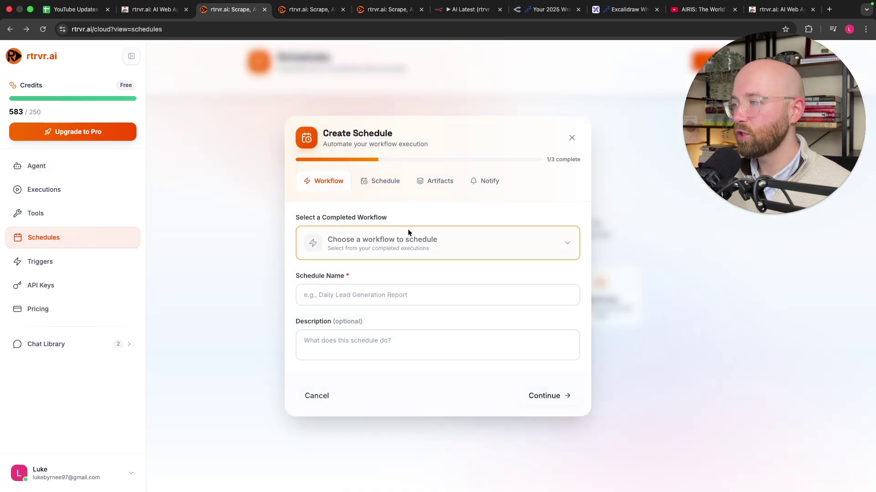
left_click(374, 235)
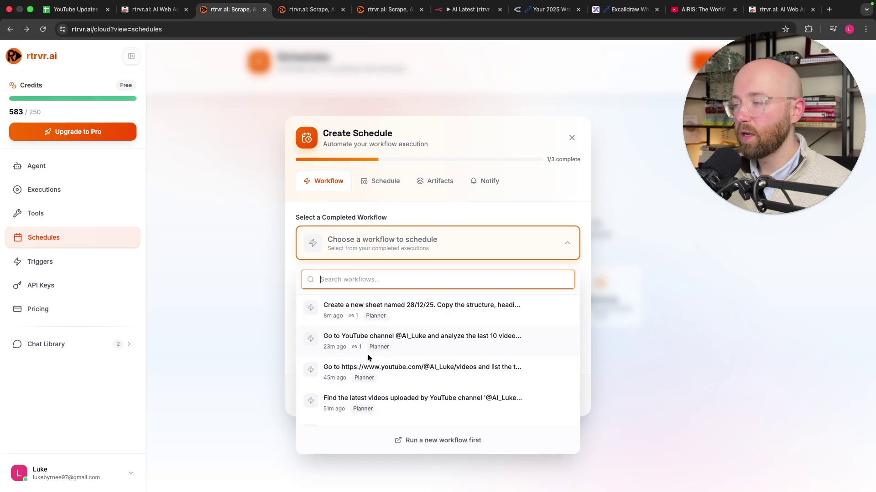
scroll(399, 396, "down", 1)
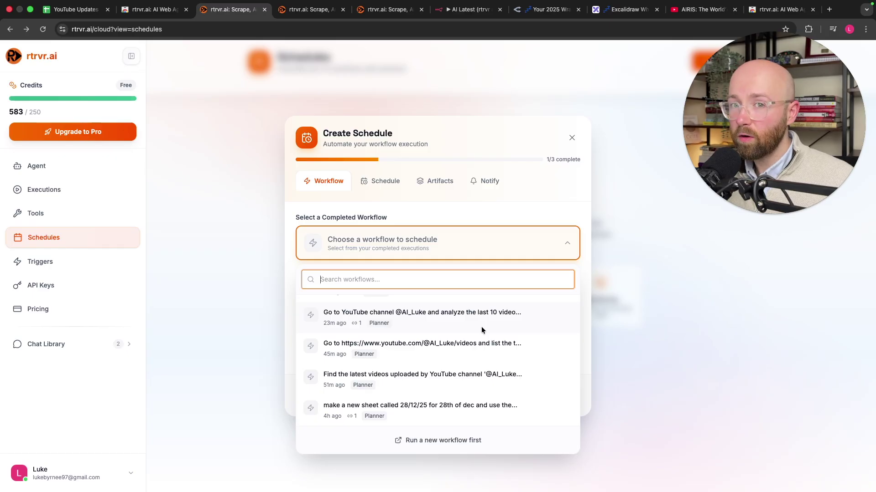
left_click(531, 268)
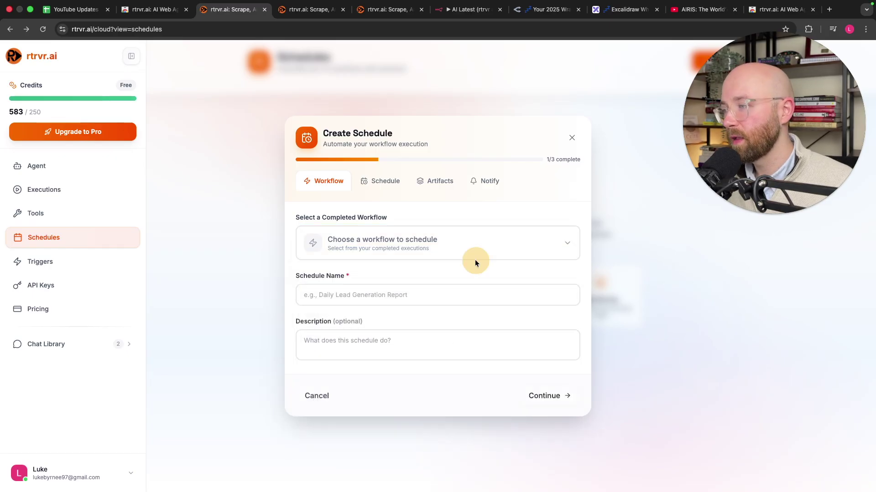
left_click(364, 301)
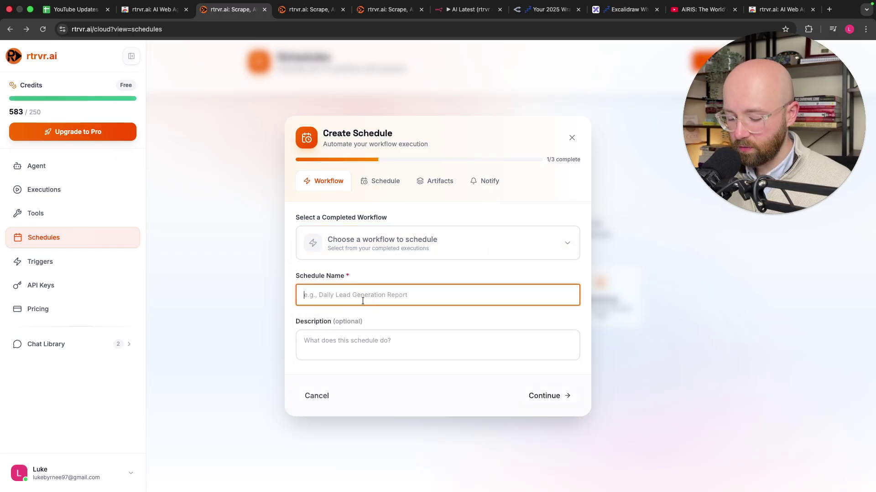
type("Daily AI Updates")
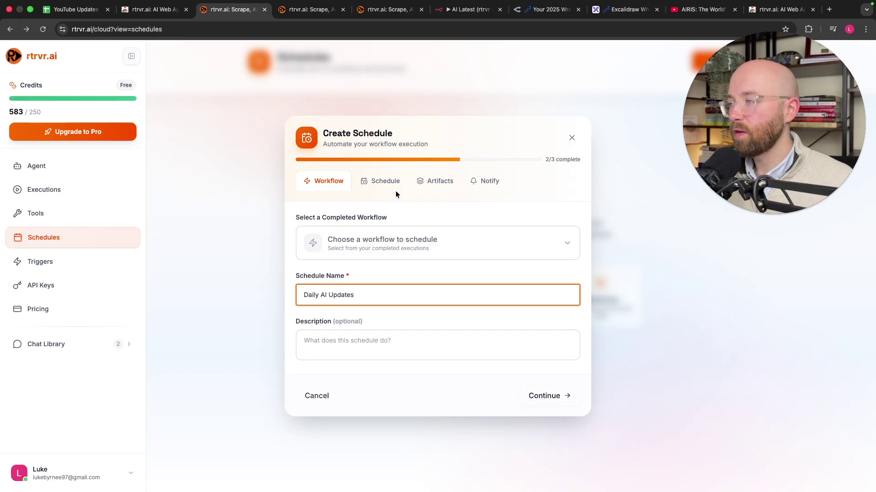
Step: Set the schedule to run daily, with its first run on 30/12/2025 at 07:13
left_click(393, 183)
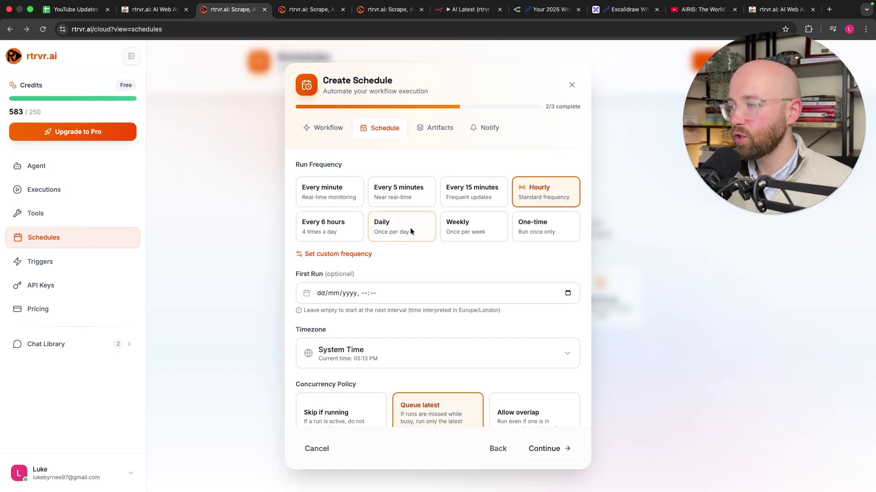
left_click(504, 287)
left_click(567, 294)
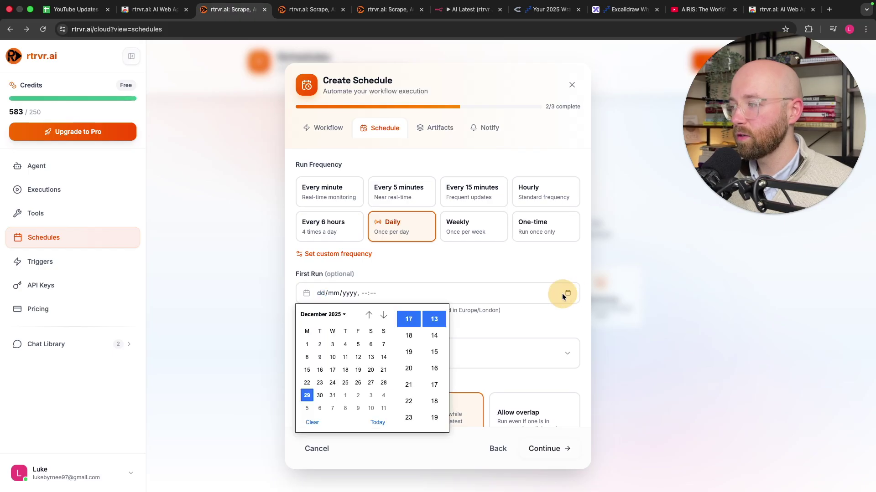
left_click(319, 396)
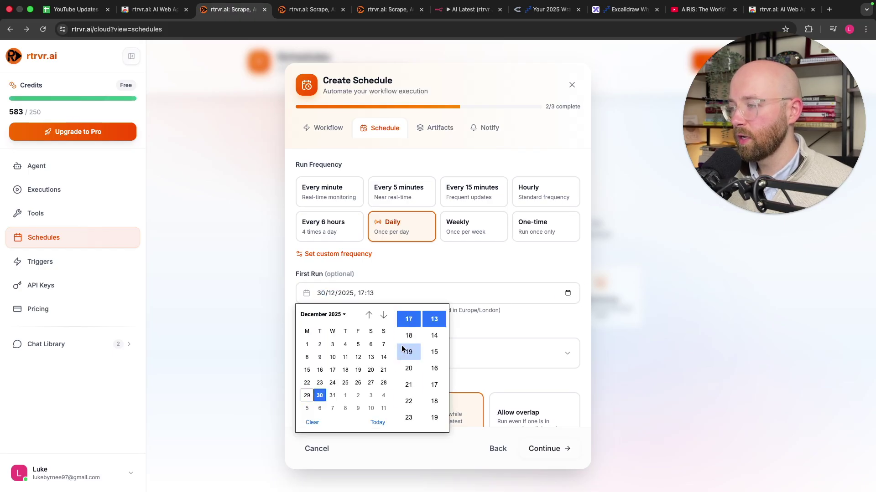
scroll(406, 355, "up", 3)
left_click(409, 383)
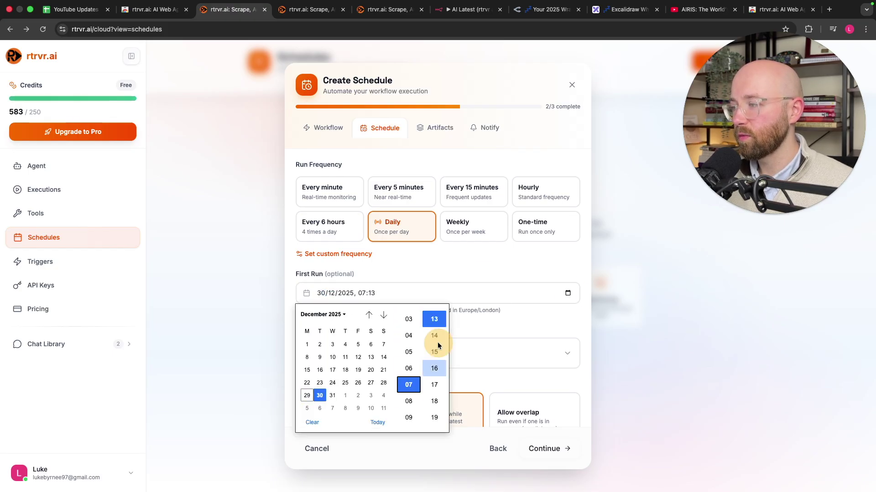
left_click(484, 267)
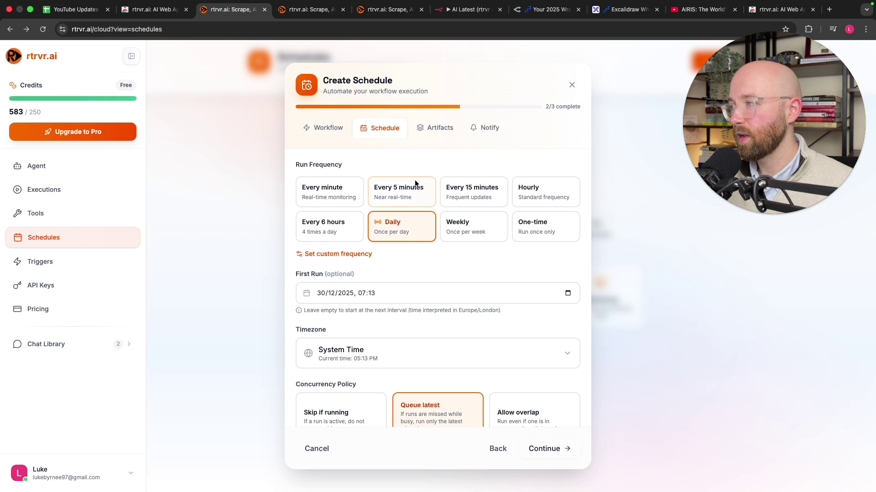
Step: Set the schedule's artifact reuse mode to Auto, enable Google Sheets as a target, and consult the YouTube Updates spreadsheet for it
left_click(544, 450)
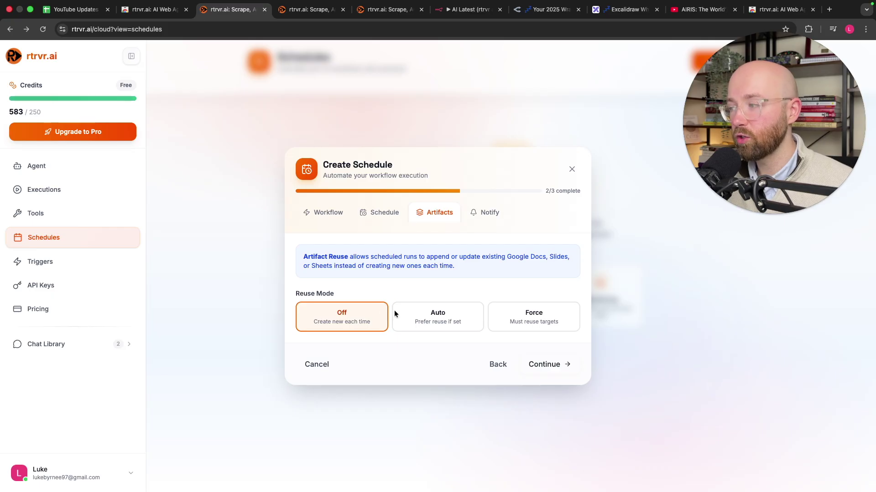
left_click(432, 310)
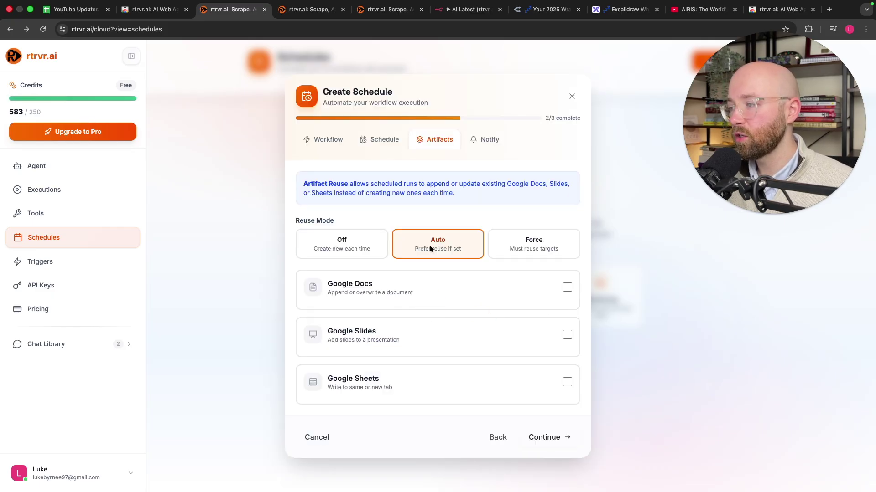
left_click(567, 383)
left_click(428, 351)
left_click(73, 9)
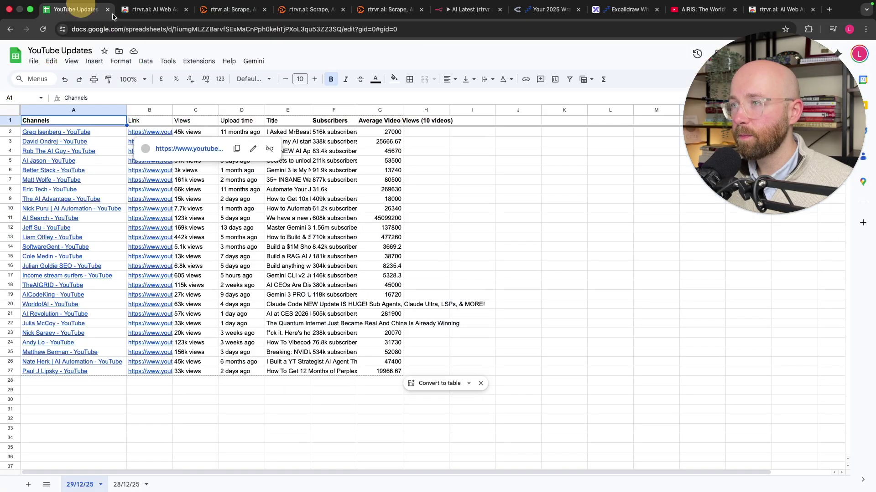
left_click(228, 9)
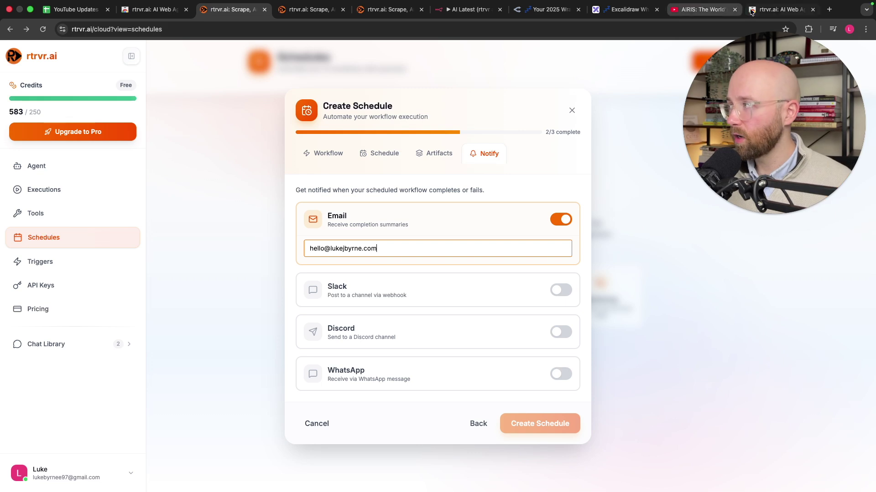
Step: Switch to the Excalidraw sketch and draw green check marks over the browser and cloud shapes
left_click(608, 13)
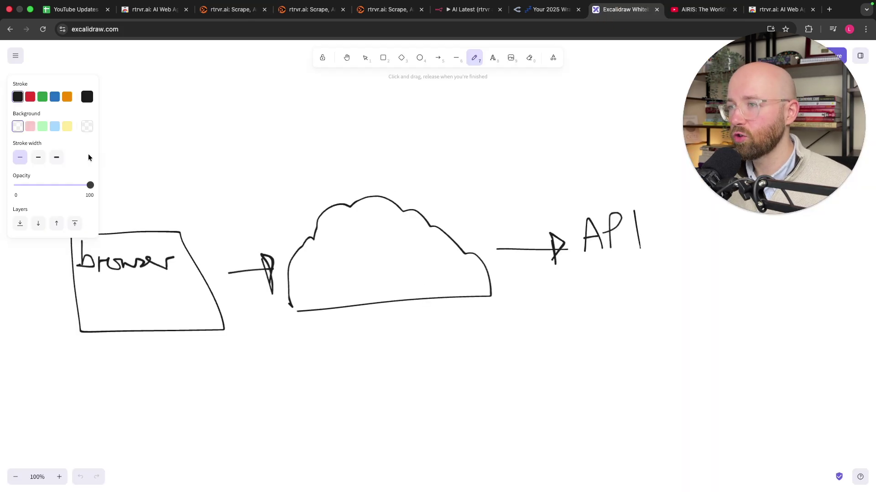
left_click(42, 97)
mouse_move(111, 299)
left_mouse_down()
mouse_move(219, 246)
mouse_move(253, 218)
left_mouse_up()
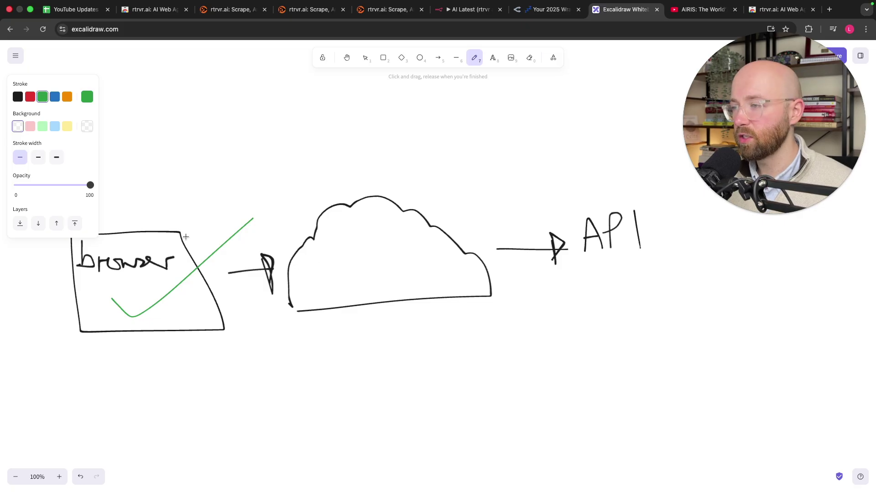
mouse_move(379, 279)
left_mouse_down()
mouse_move(391, 297)
mouse_move(452, 203)
left_mouse_up()
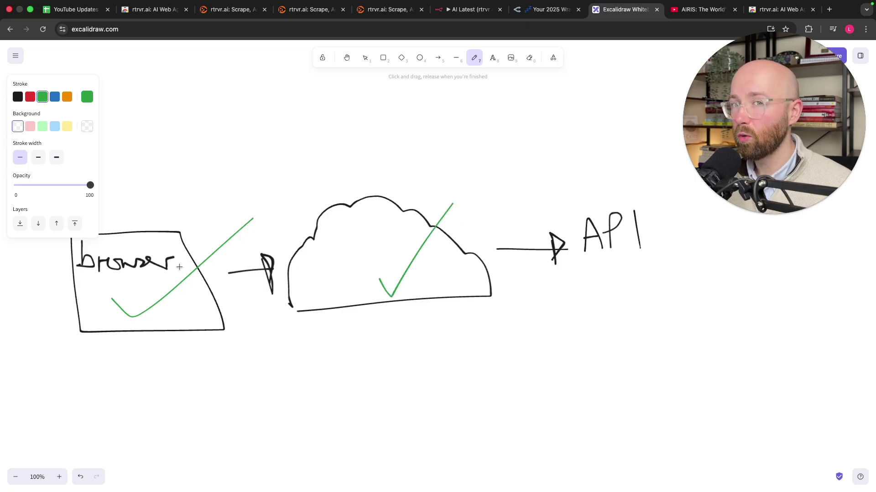
Step: Underline the API label in black and add further freehand strokes to the sketch
left_click(17, 97)
left_click_drag(566, 281, 664, 272)
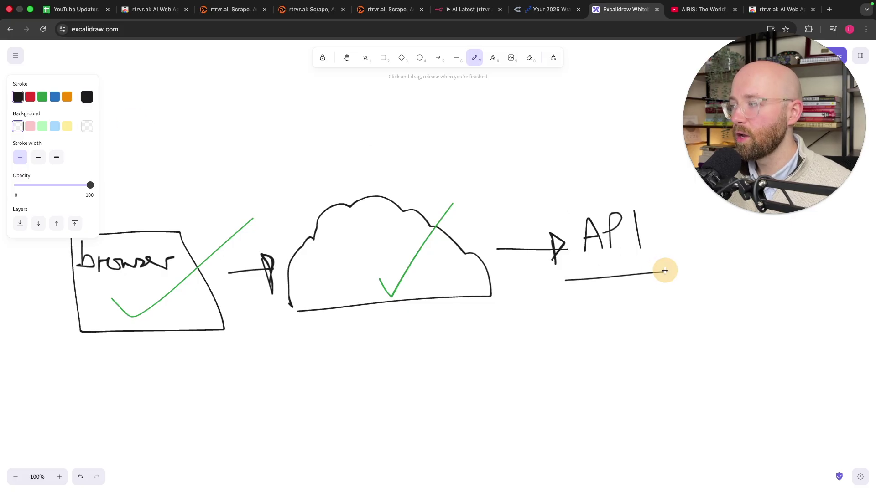
scroll(612, 297, "down", 5)
mouse_move(368, 321)
left_mouse_down()
mouse_move(363, 344)
mouse_move(391, 351)
left_mouse_up()
mouse_move(413, 304)
left_mouse_down()
mouse_move(448, 341)
mouse_move(474, 332)
mouse_move(534, 272)
mouse_move(455, 168)
mouse_move(469, 164)
mouse_move(455, 176)
mouse_move(471, 164)
left_mouse_up()
mouse_move(468, 291)
left_mouse_down()
mouse_move(330, 301)
mouse_move(447, 271)
mouse_move(418, 273)
left_mouse_up()
Step: Look over the AI Latest (rtrvr ai) workflow in n8n and the 29/12/25 tab of the YouTube Updates spreadsheet
left_click(460, 10)
mouse_move(233, 148)
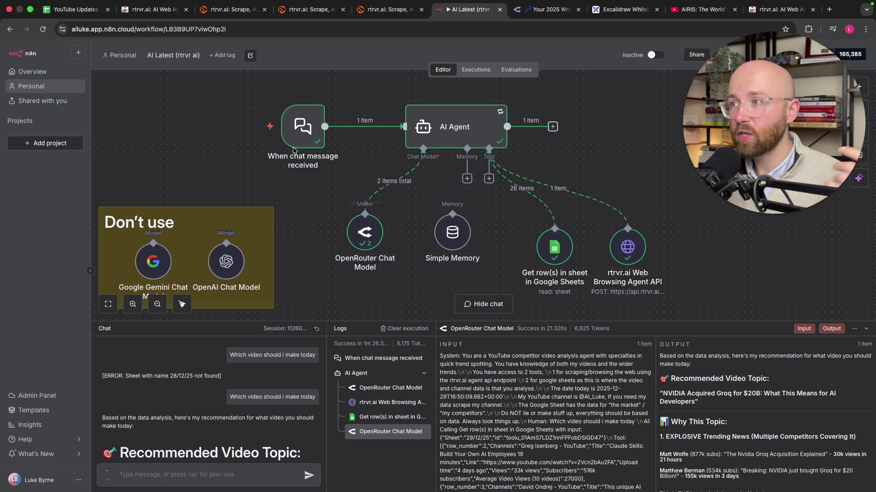
left_click(71, 9)
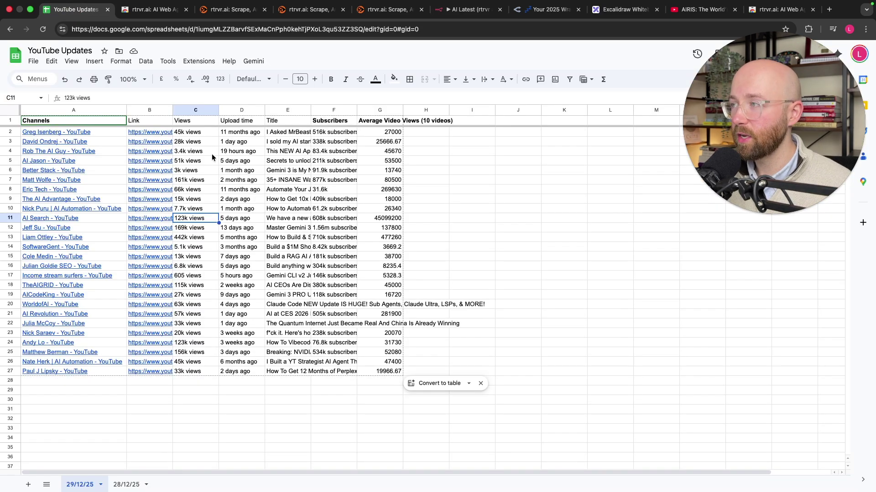
left_click(467, 9)
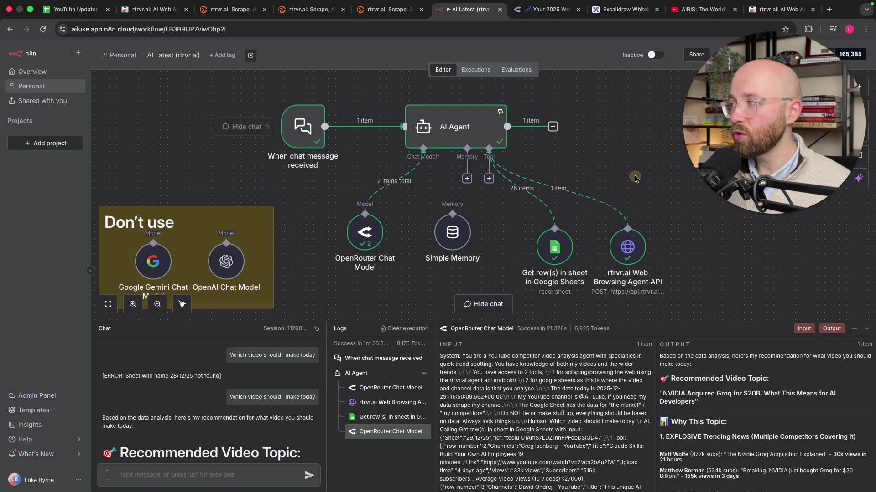
Step: Open the rtrvr.ai Web Browsing Agent API node and examine its parameters and output
double_click(627, 260)
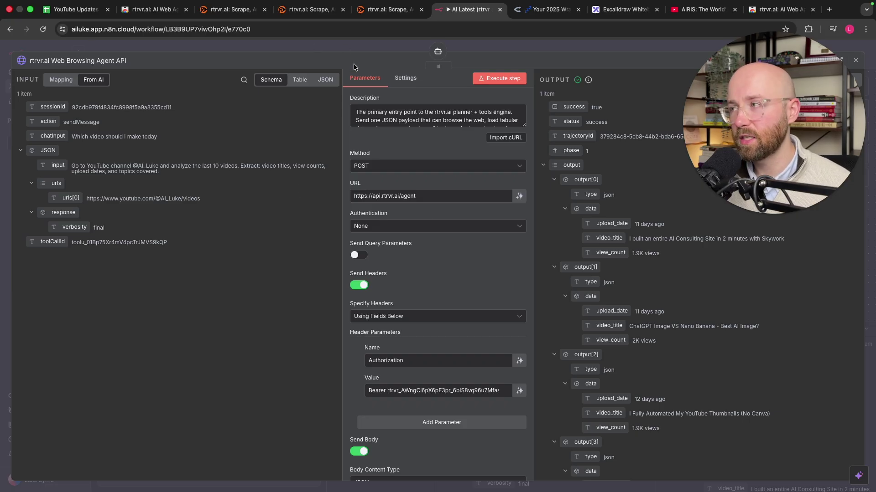
scroll(570, 296, "down", 10)
scroll(505, 316, "down", 5)
scroll(458, 299, "up", 5)
scroll(477, 280, "up", 2)
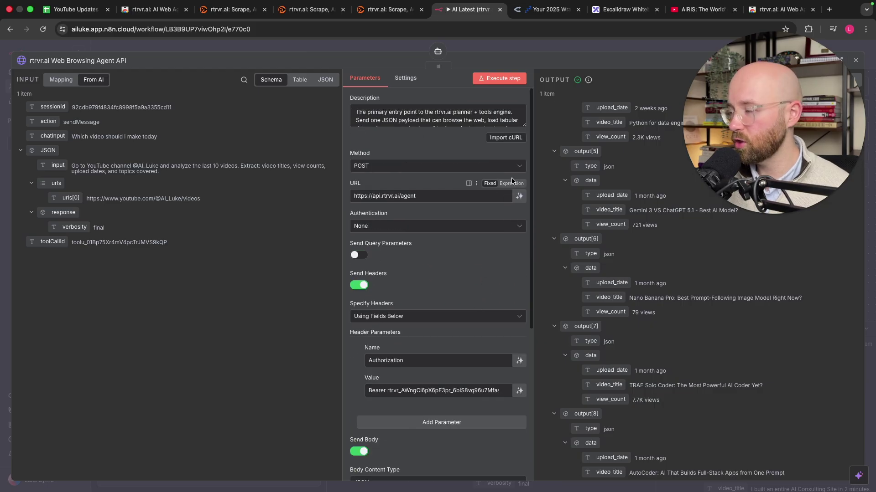
Step: Switch to the rtrvr.ai site and open the API Overview page of its documentation
left_click(388, 9)
left_click_drag(96, 29, 213, 31)
type("docs/")
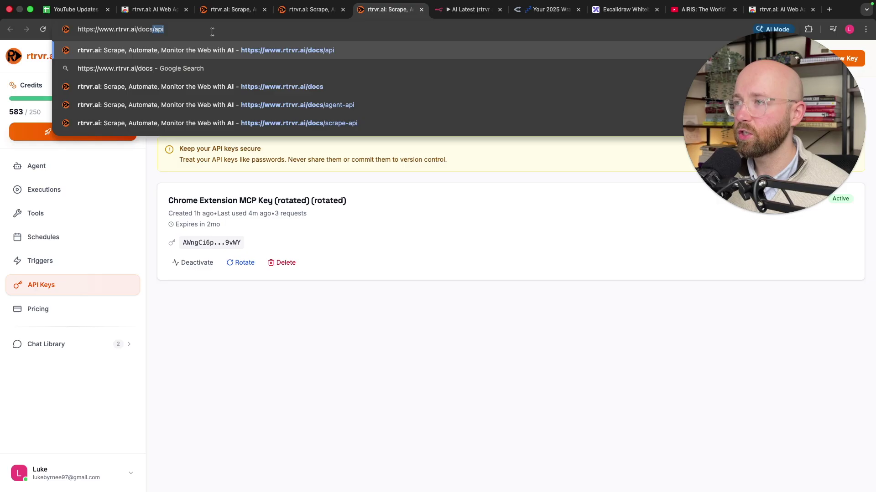
key("Return")
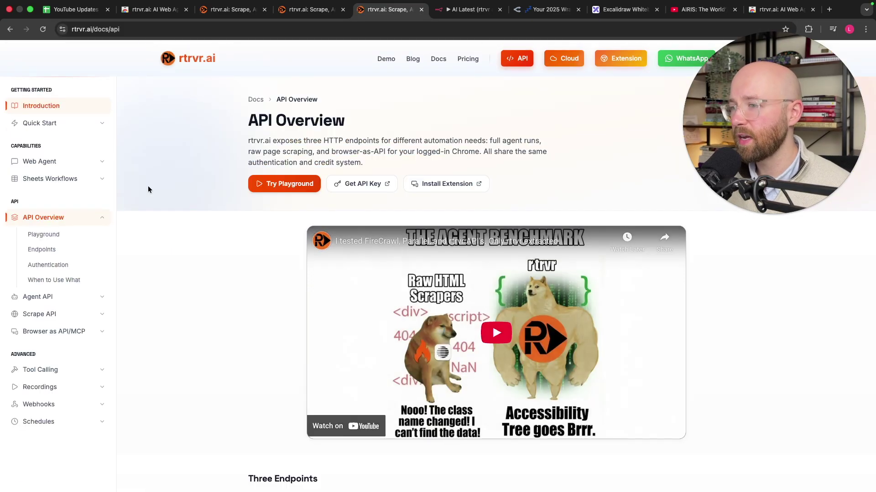
left_click(90, 105)
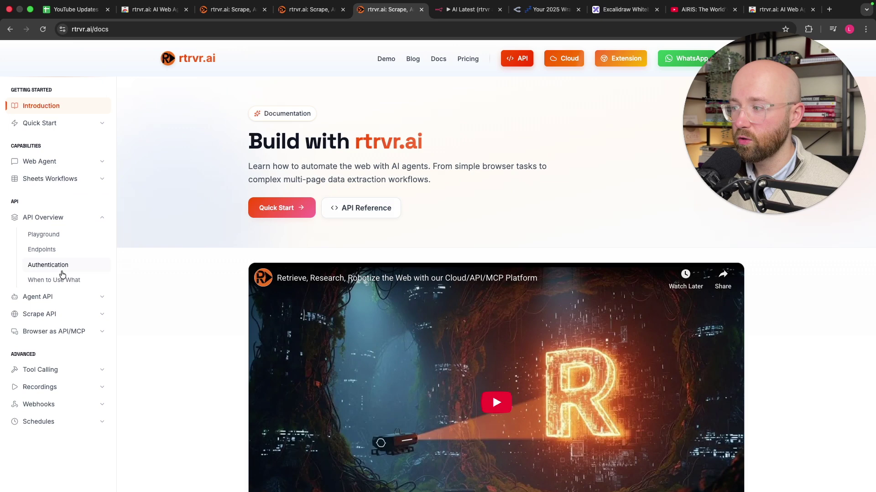
left_click(34, 219)
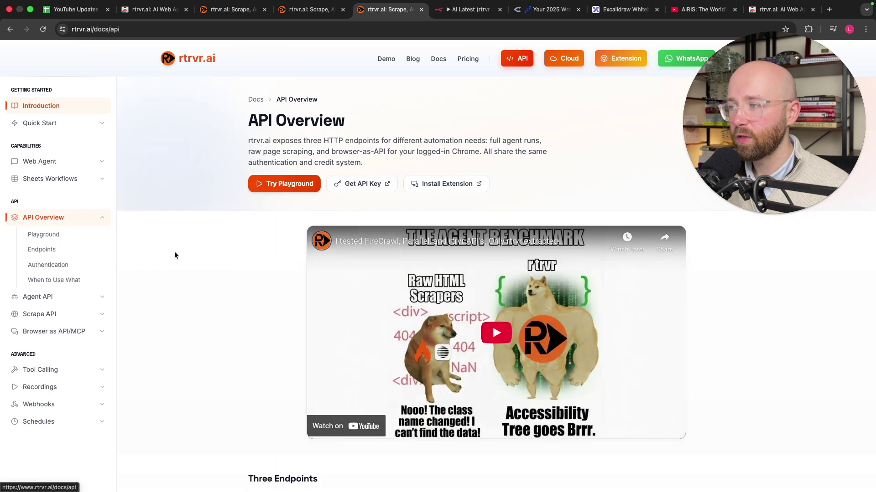
Step: Review the Three Endpoints and Authentication sections of the API Overview
scroll(326, 163, "down", 5)
scroll(554, 385, "down", 2)
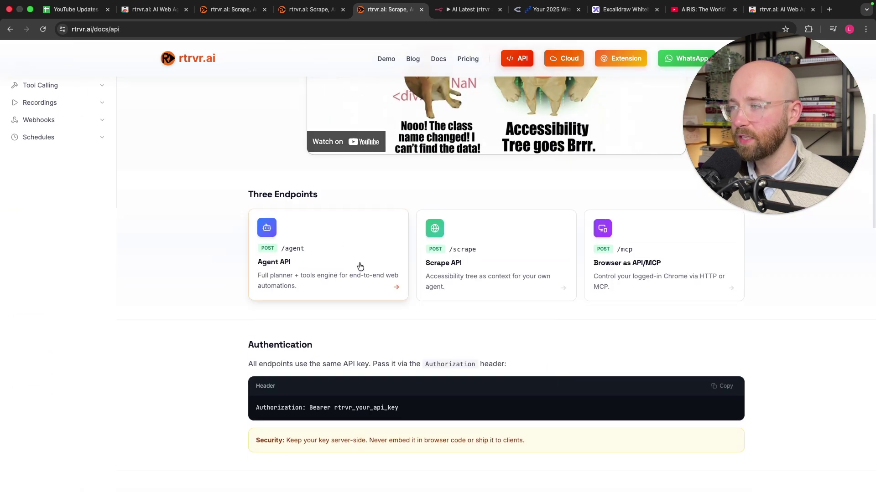
left_click_drag(242, 192, 374, 191)
left_click(374, 192)
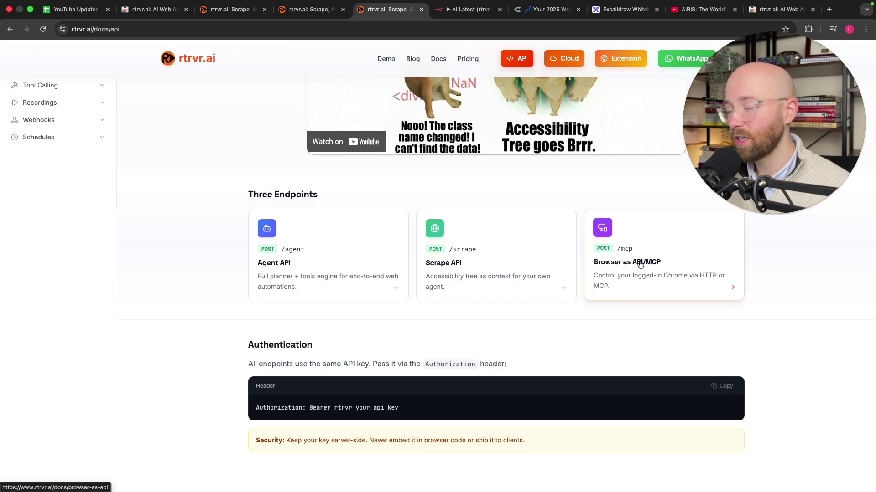
scroll(522, 260, "down", 4)
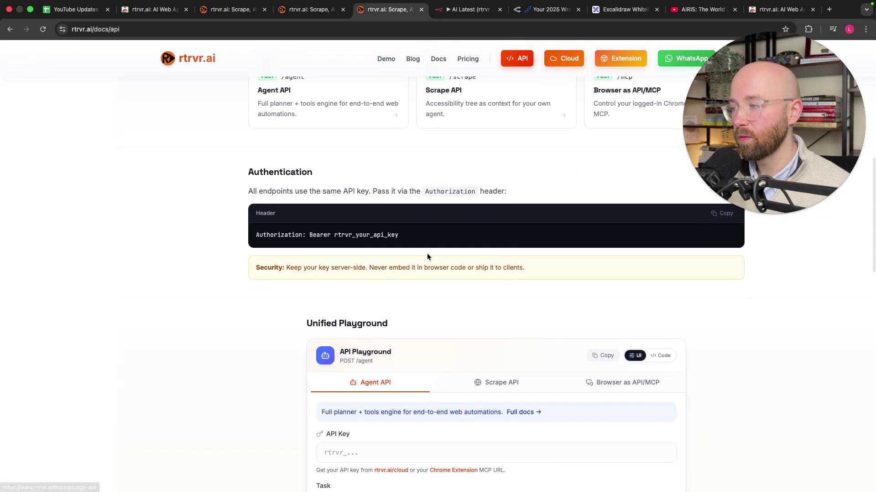
Step: Open the Agent API documentation and copy the cURL example for the agent endpoint
scroll(244, 303, "up", 10)
left_click(49, 298)
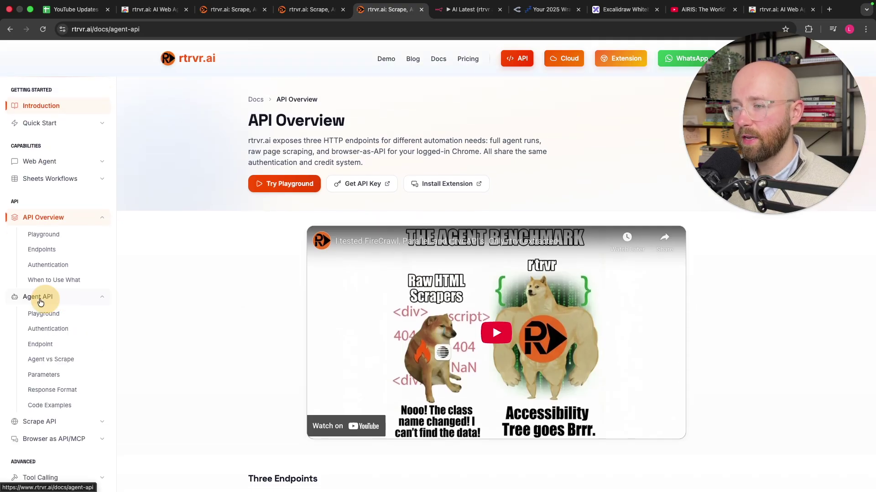
scroll(451, 338, "down", 15)
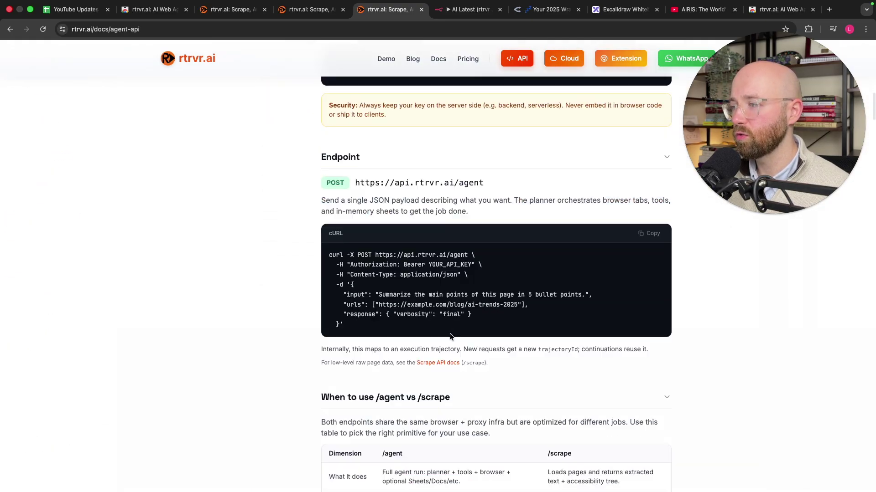
left_click(652, 188)
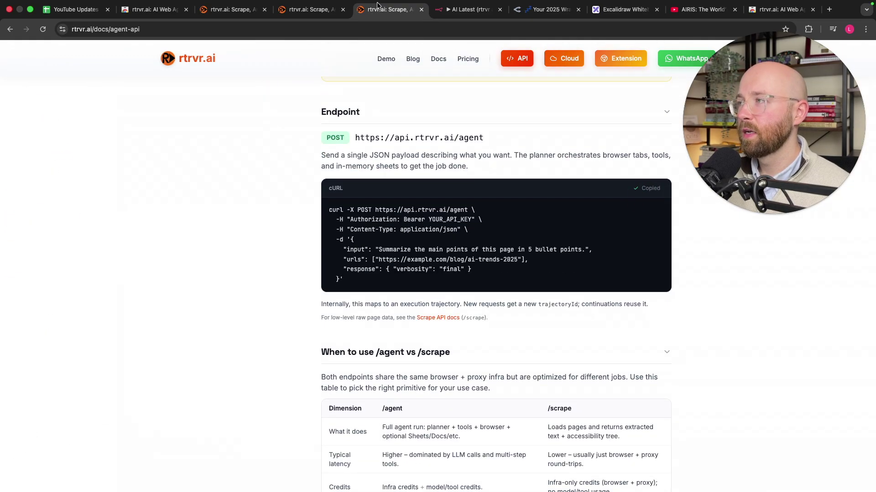
Step: Switch to n8n and inspect the cURL import for the rtrvr.ai Web Browsing Agent API node, closing it without importing
key("ctrl+Tab")
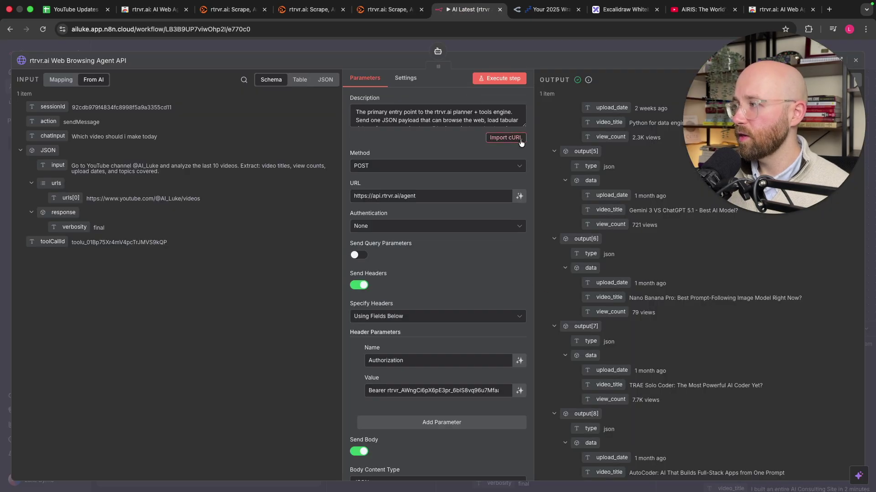
left_click(506, 138)
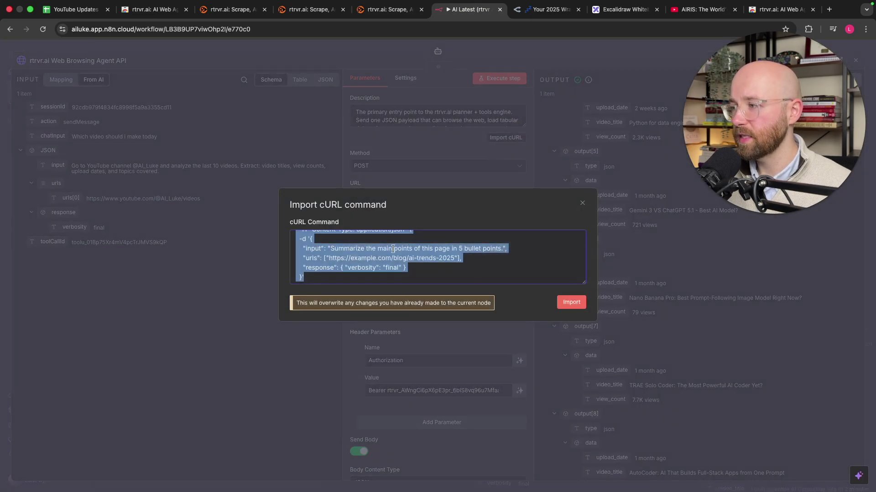
left_click(581, 202)
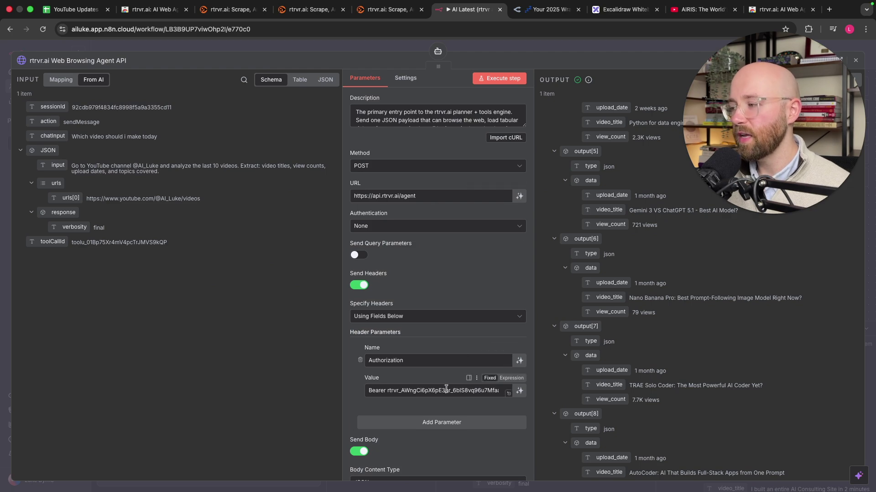
Step: Return to the Agent API documentation and review its playground and authentication sections
left_click(388, 10)
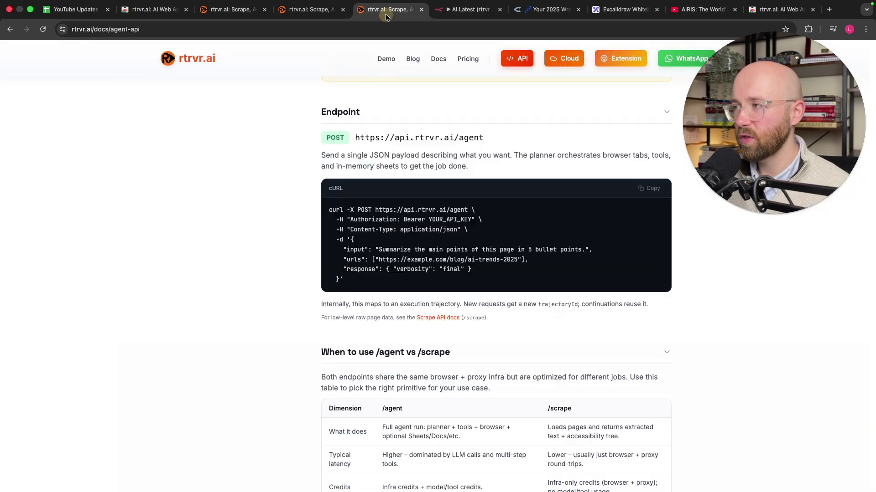
scroll(463, 237, "up", 2)
scroll(463, 237, "up", 10)
scroll(484, 225, "down", 4)
scroll(484, 225, "down", 2)
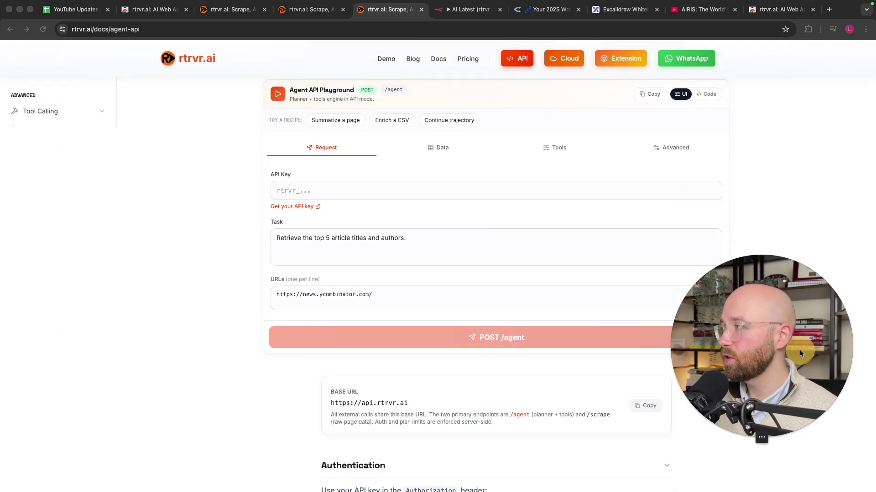
scroll(563, 267, "down", 5)
scroll(565, 266, "down", 3)
scroll(570, 228, "up", 10)
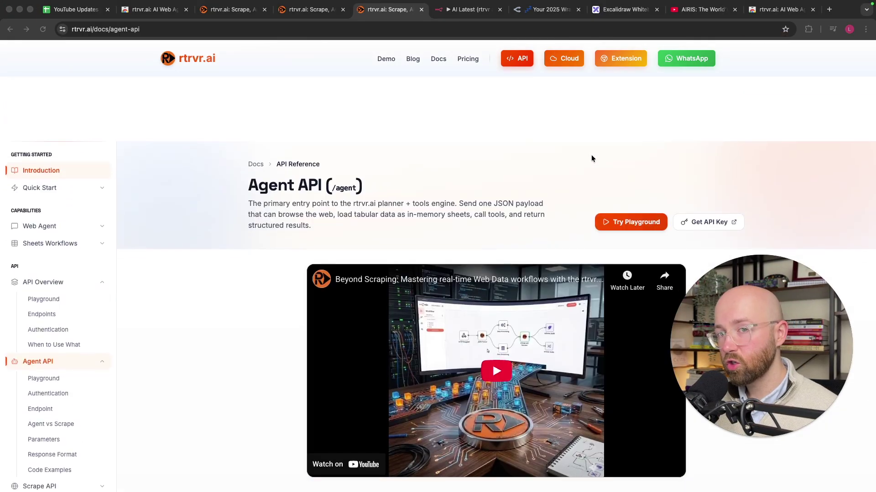
Step: Open the cloud platform's API Keys page and view the form for generating a new key, closing it without creating one
left_click(693, 160)
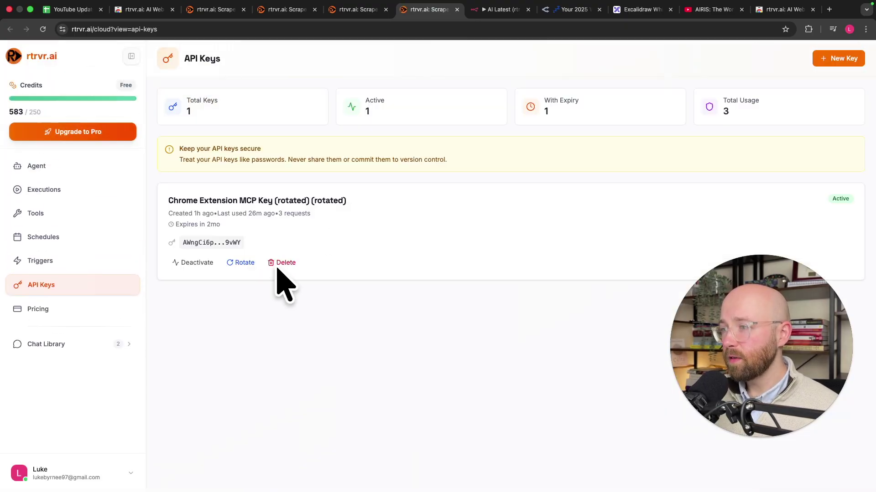
left_click(840, 61)
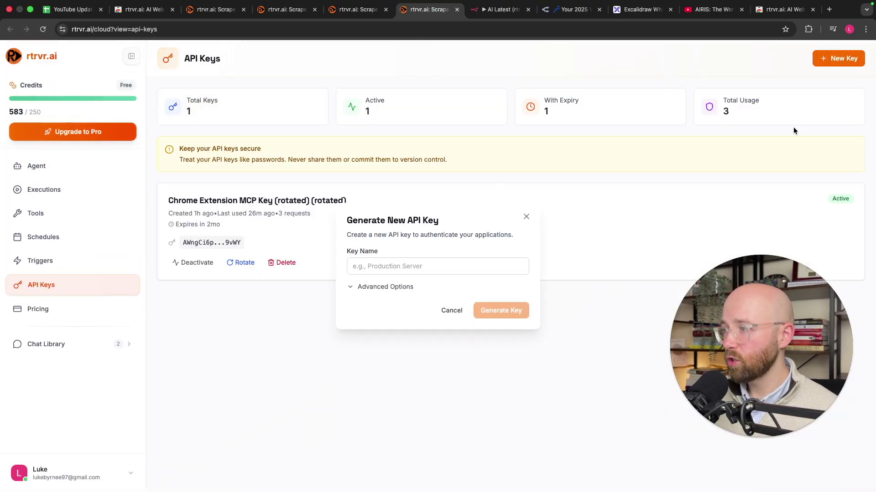
left_click(526, 217)
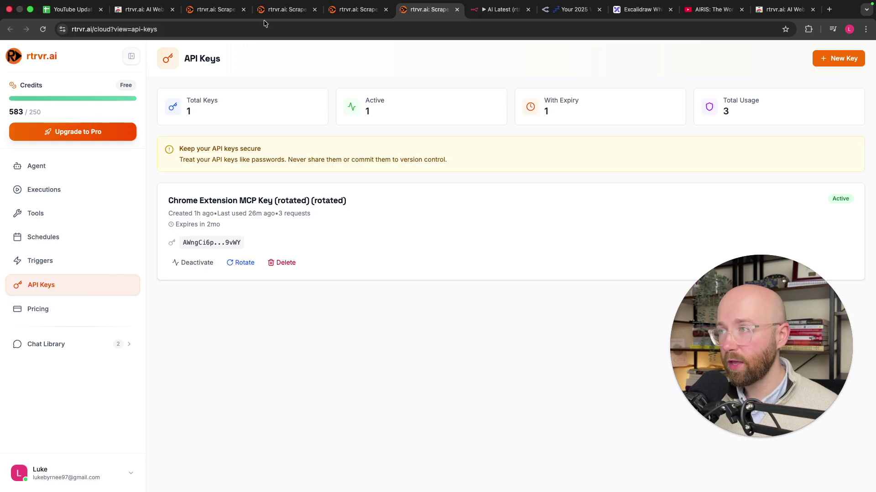
Step: Return to n8n, review the API node's authorization header and body settings, and close the node
left_click(500, 9)
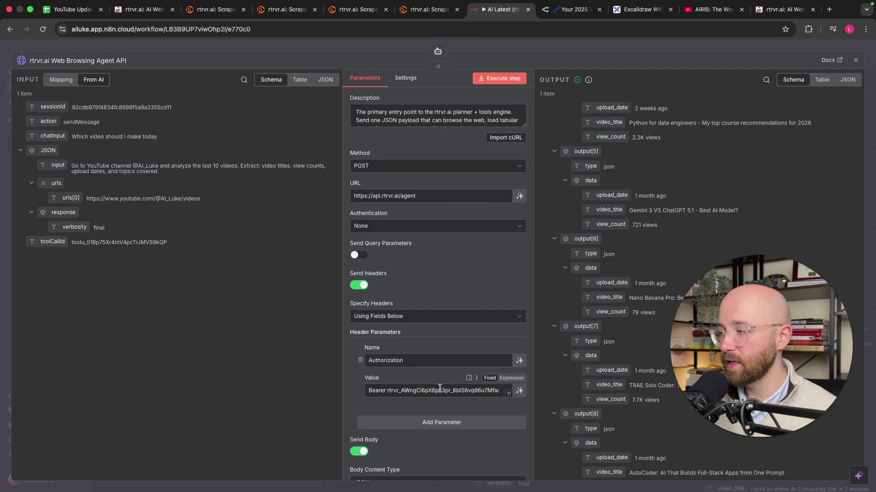
scroll(428, 275, "down", 2)
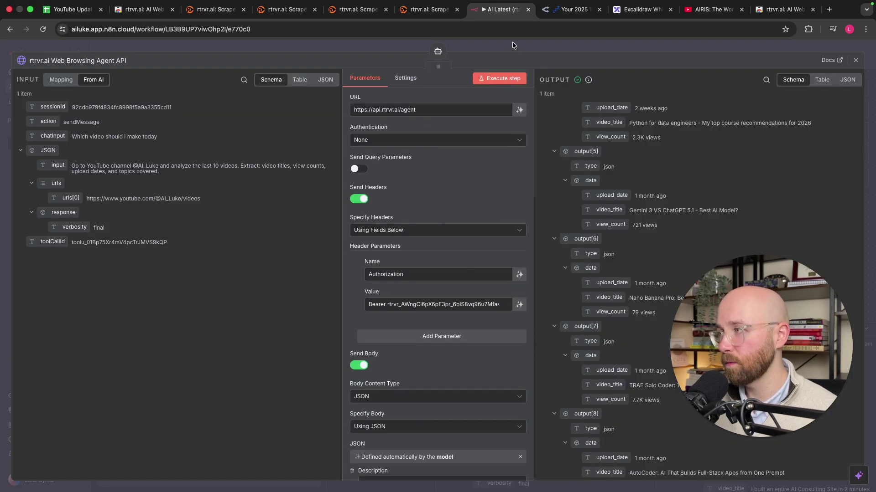
left_click(512, 42)
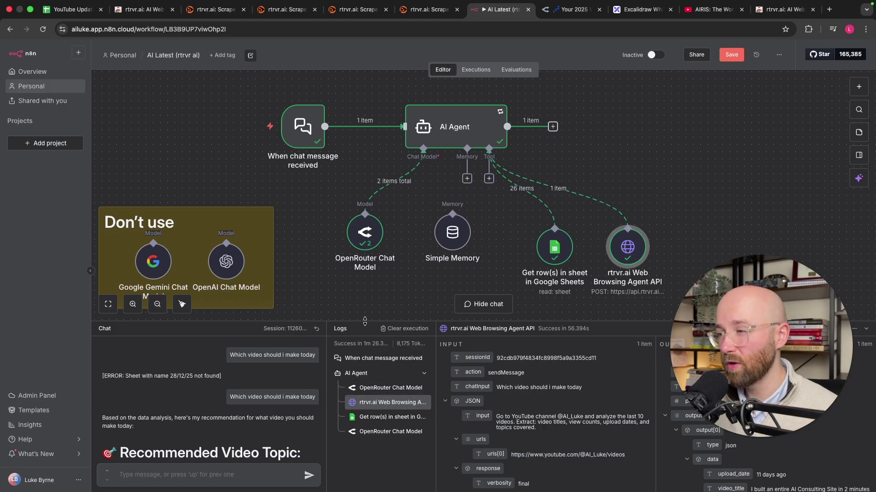
Step: Select the "Don't use" note with its Gemini and OpenAI chat models and move it farther from the workflow
left_click_drag(723, 343, 716, 111)
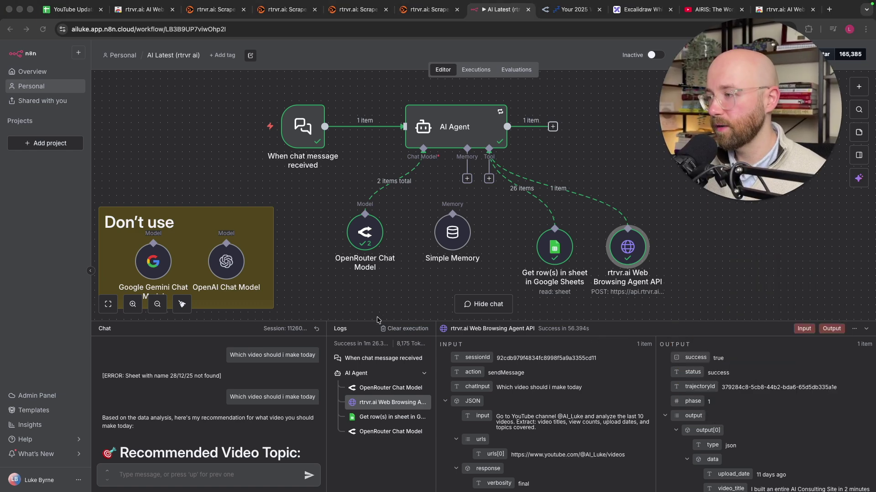
scroll(263, 247, "left", 3)
scroll(264, 248, "down", 2)
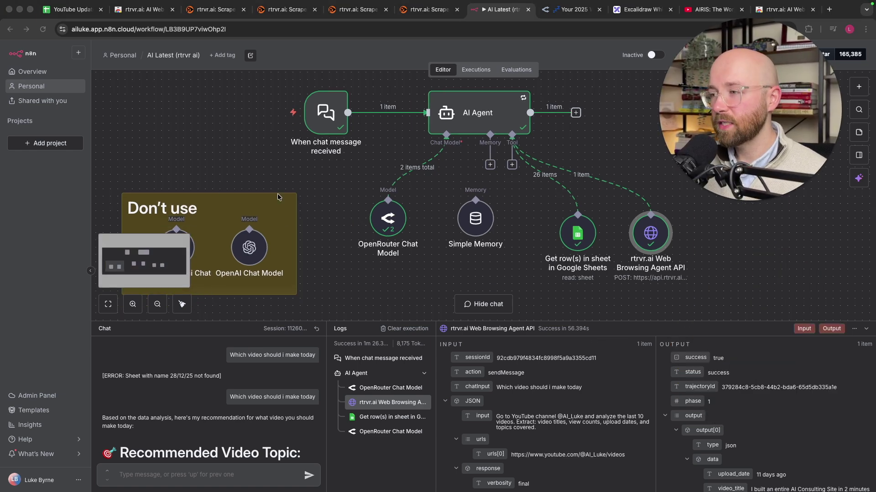
scroll(277, 197, "down", 2)
scroll(278, 197, "left", 3)
left_click_drag(181, 138, 368, 272)
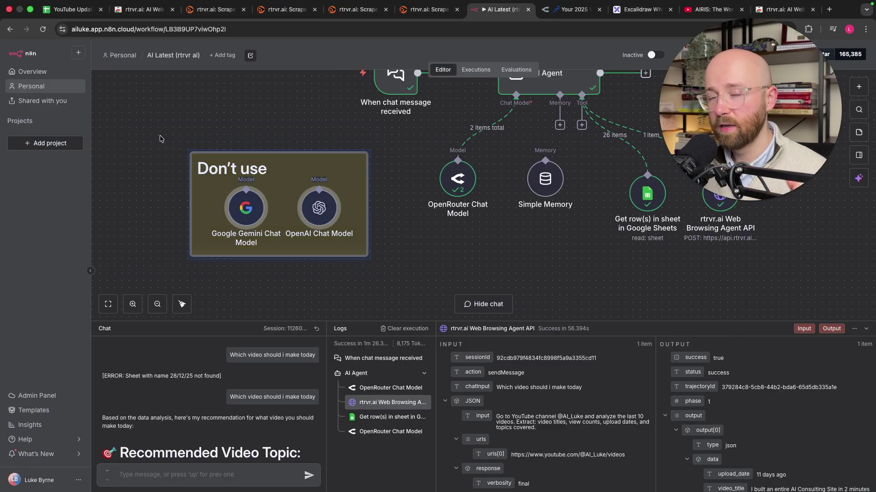
left_click(204, 117)
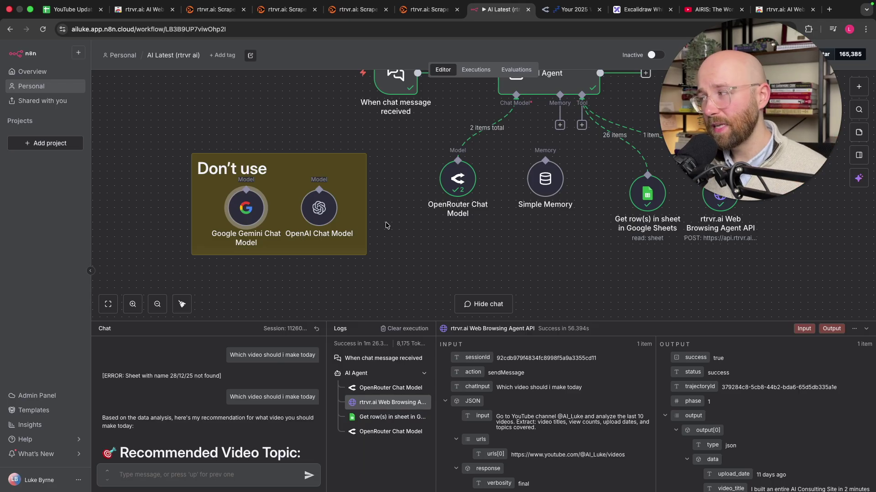
scroll(386, 225, "right", 2)
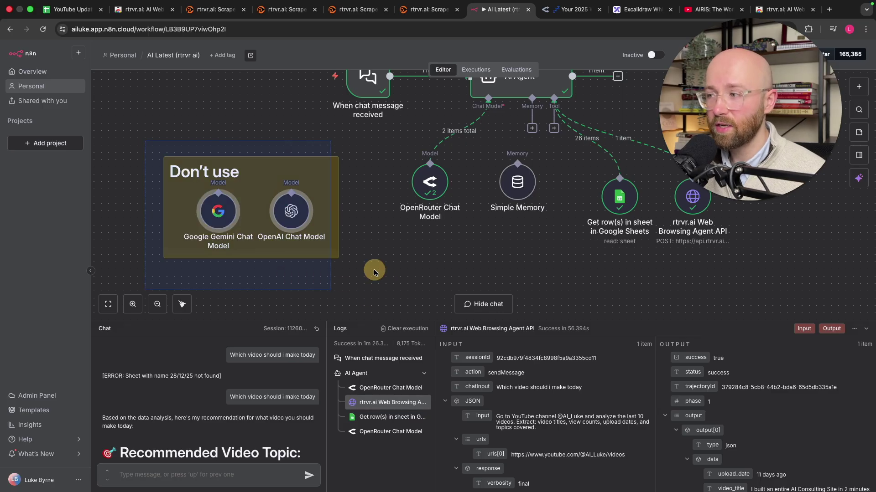
left_click_drag(354, 290, 75, 132)
left_click_drag(260, 196, 46, 262)
scroll(543, 234, "right", 10)
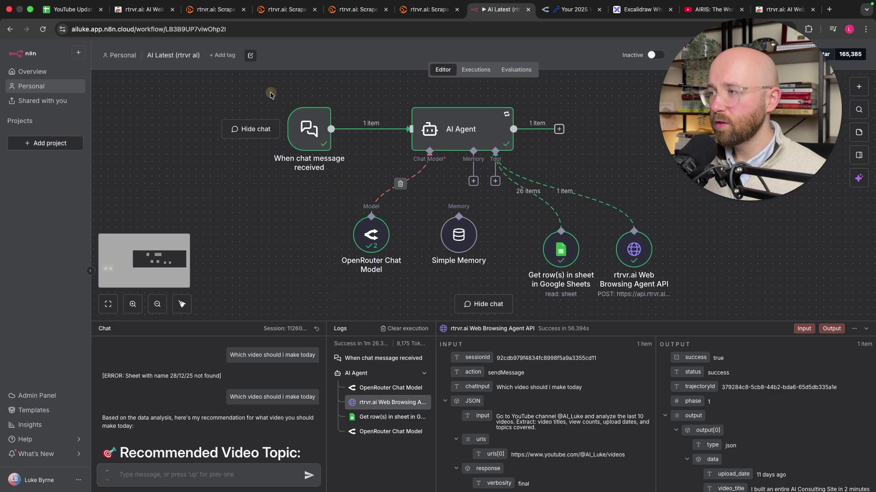
Step: Review the chat trigger, AI Agent and memory nodes, and check the model set in the OpenRouter Chat Model node
left_click(336, 171)
left_click(504, 145)
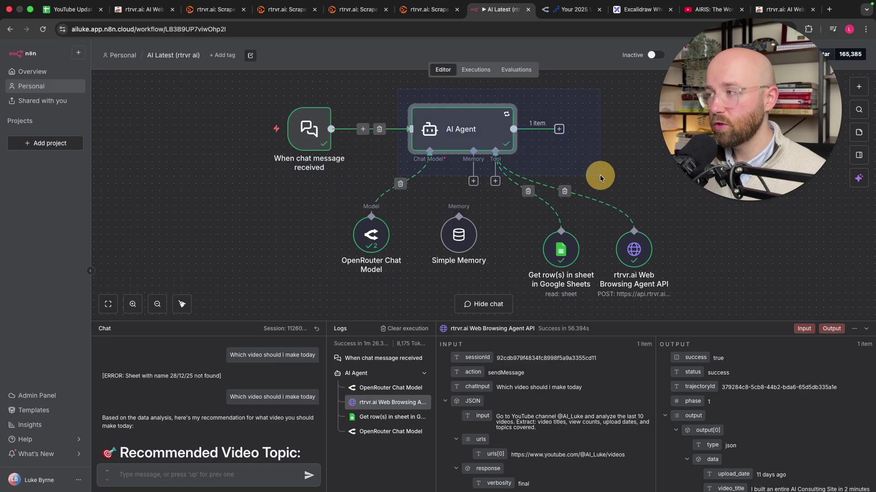
left_click(370, 235)
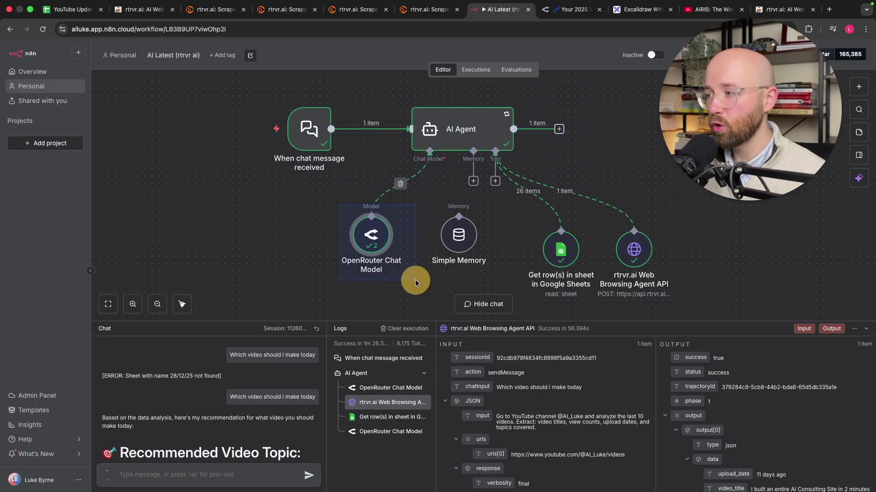
left_click(448, 235)
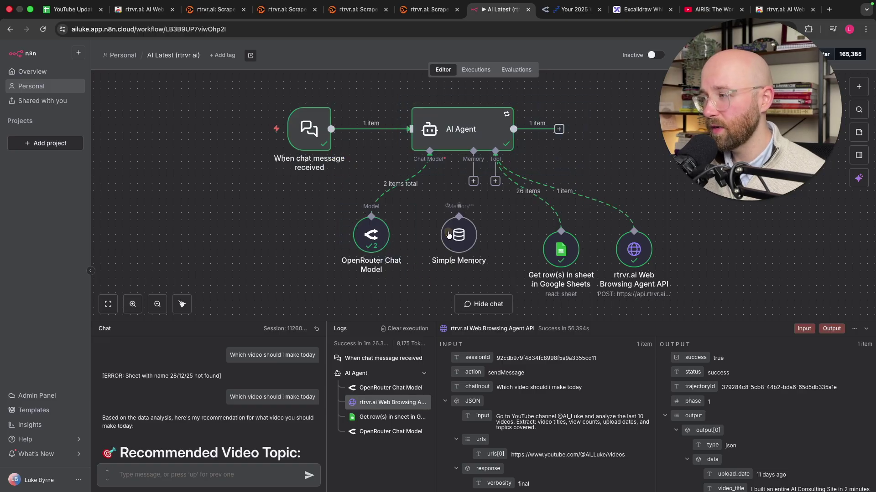
double_click(376, 238)
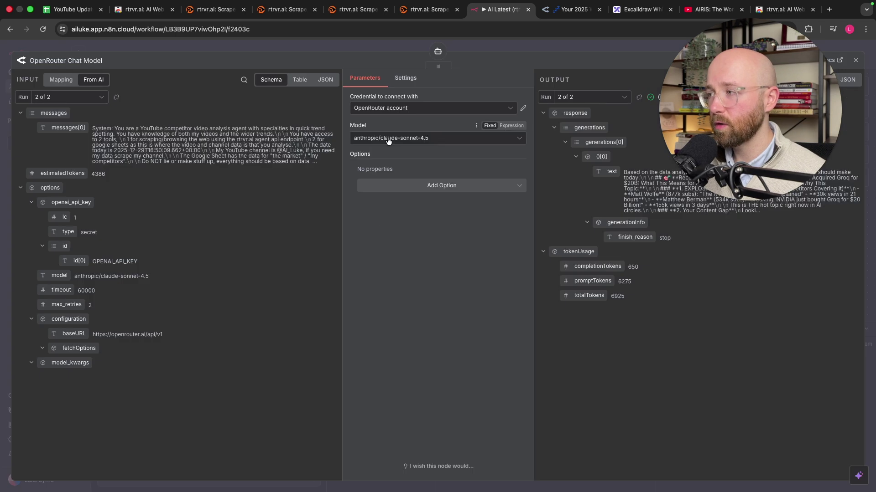
left_click(489, 40)
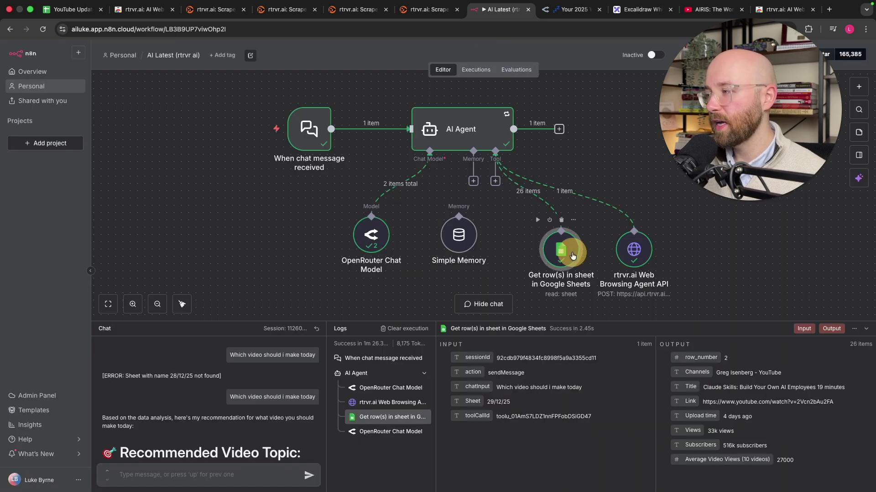
Step: Review the settings of the agent's two tools, the Google Sheets row reader and the rtrvr.ai Web Browsing Agent API
double_click(571, 253)
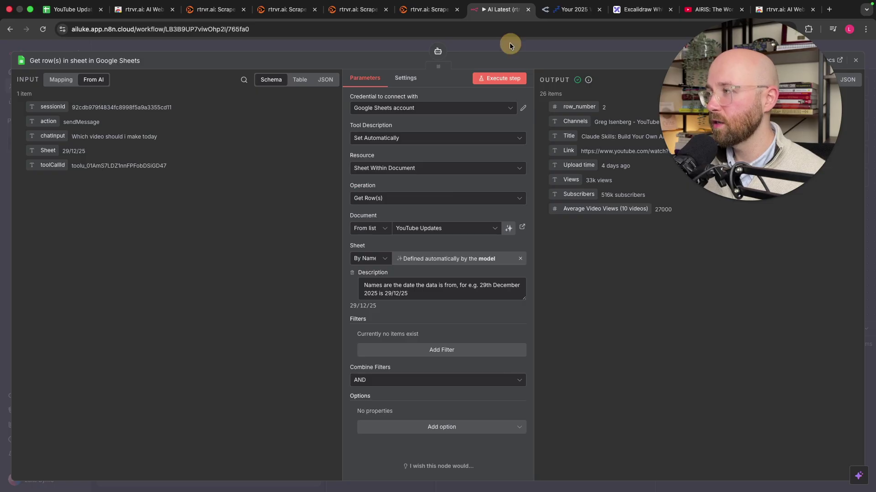
left_click(510, 43)
double_click(635, 251)
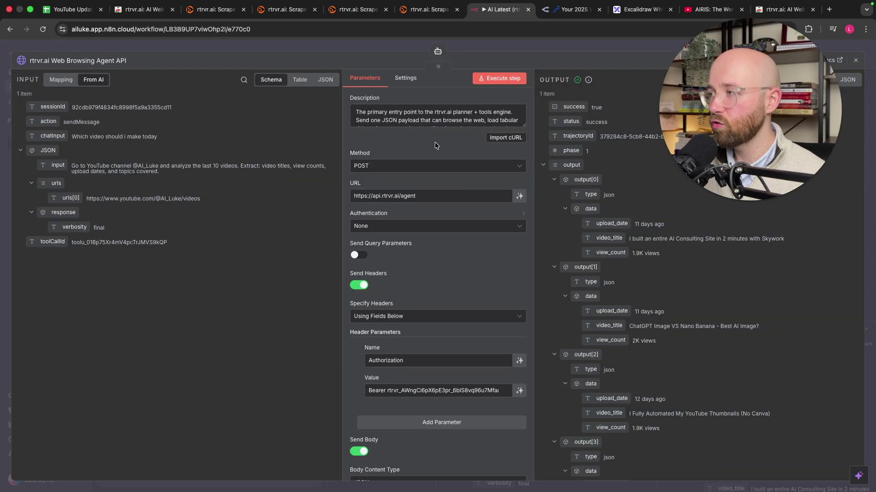
left_click(472, 50)
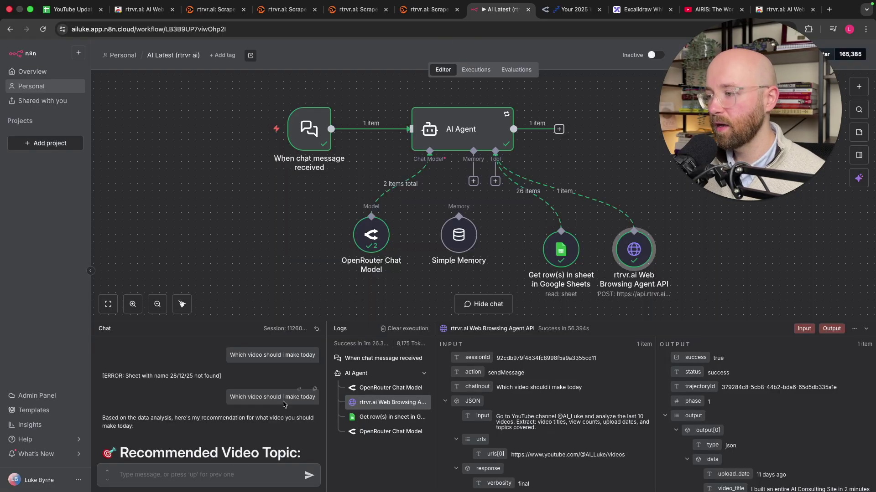
Step: Copy the last "Which video should i make today" message from the chat
left_click_drag(316, 397, 228, 398)
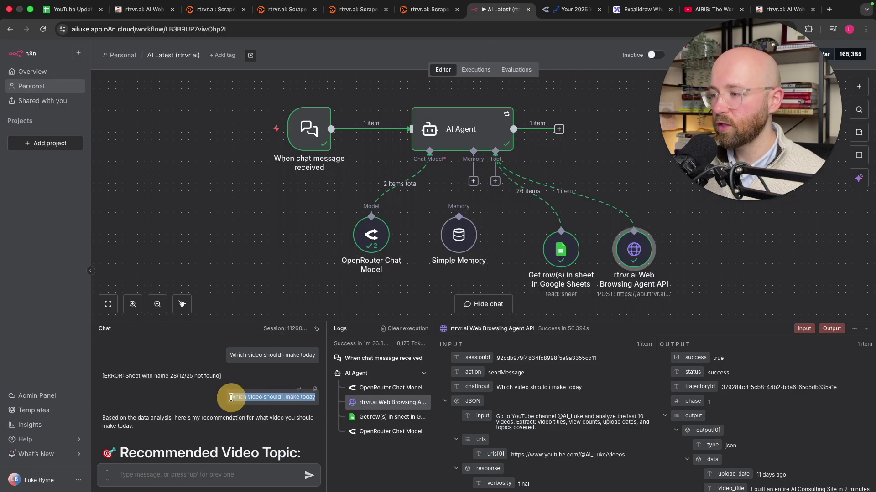
right_click(294, 401)
left_click(302, 341)
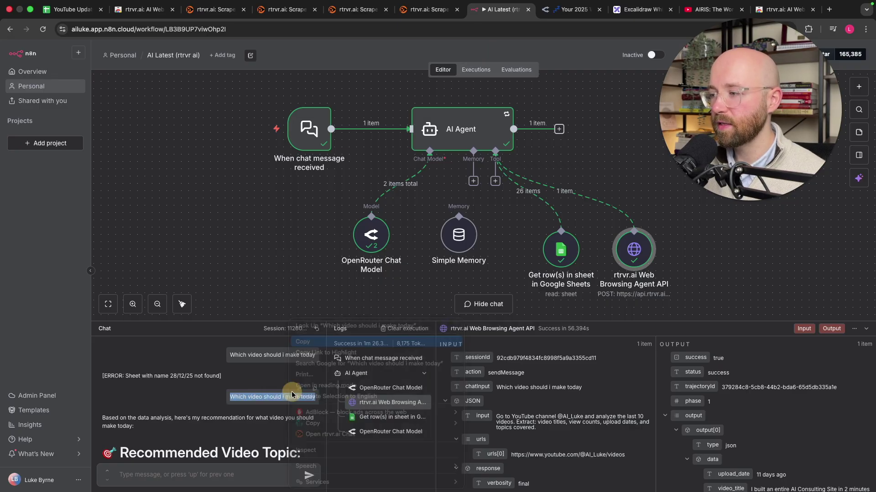
Step: Find the start of the agent's answer and enlarge the chat area in height and width for reading
scroll(258, 389, "down", 1)
scroll(258, 389, "down", 2)
scroll(337, 296, "down", 1)
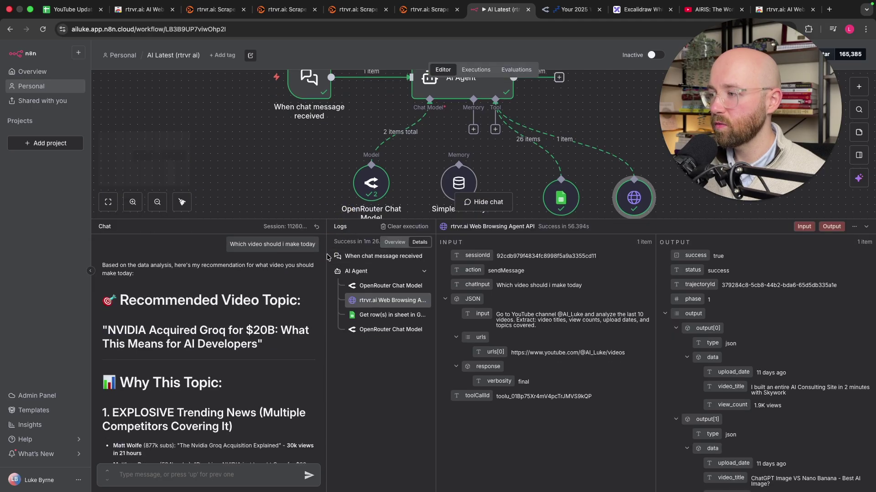
left_click_drag(332, 257, 494, 258)
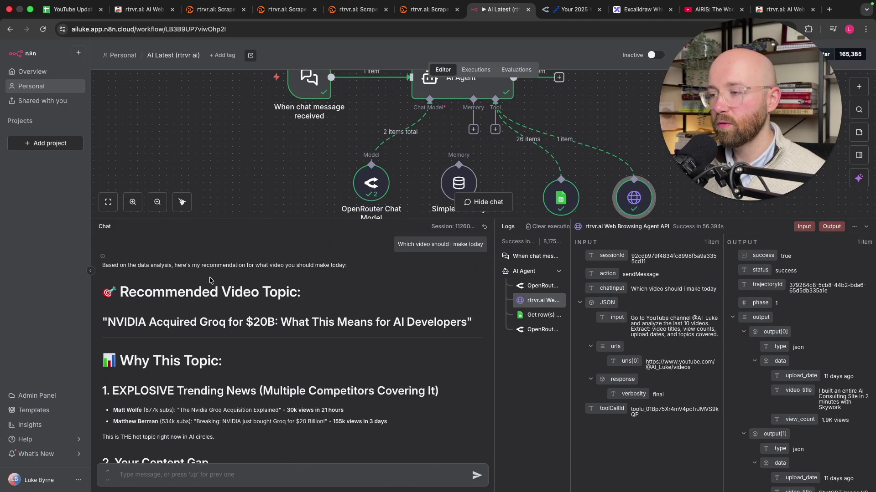
Step: Read the agent's recommended video topic and the competitor videos cited under the trending news reason
left_click_drag(299, 287, 250, 315)
scroll(145, 320, "down", 1)
scroll(145, 320, "down", 1)
scroll(156, 307, "down", 3)
left_click(242, 315)
left_click(111, 343)
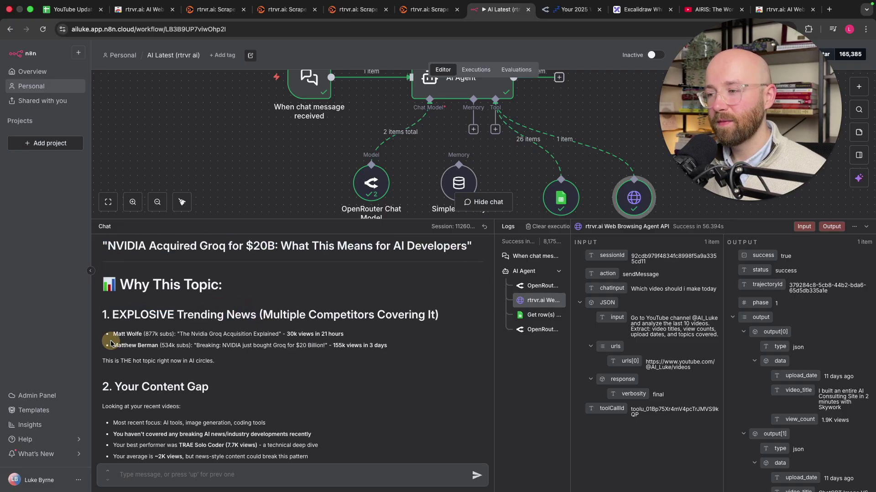
left_click_drag(116, 335, 416, 351)
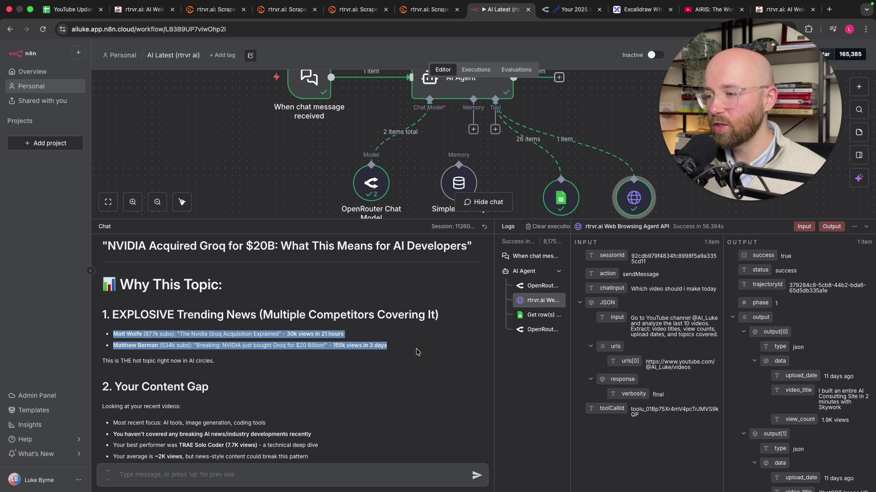
left_click(408, 352)
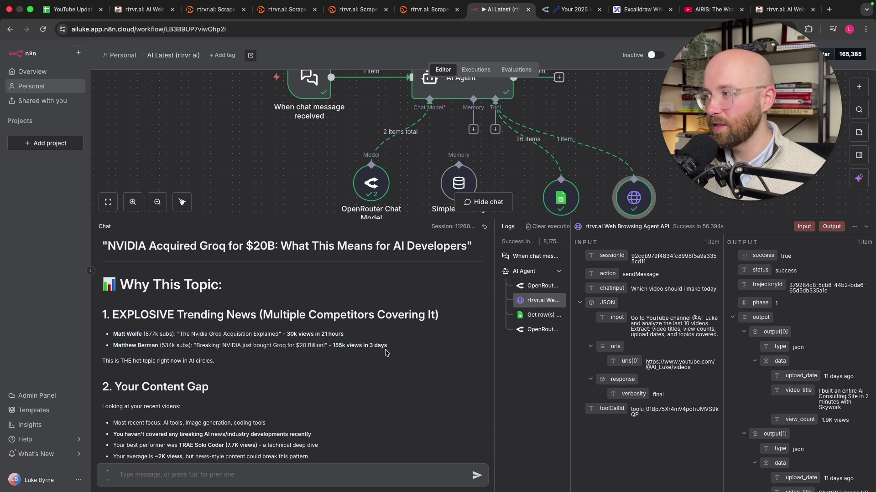
Step: Read the content gap and market opportunity sections of the agent's answer
scroll(338, 361, "down", 2)
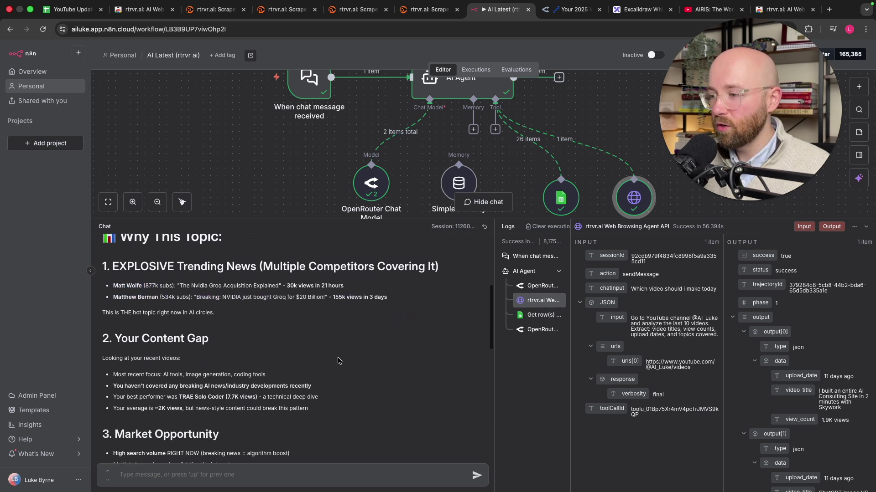
left_click_drag(101, 334, 226, 335)
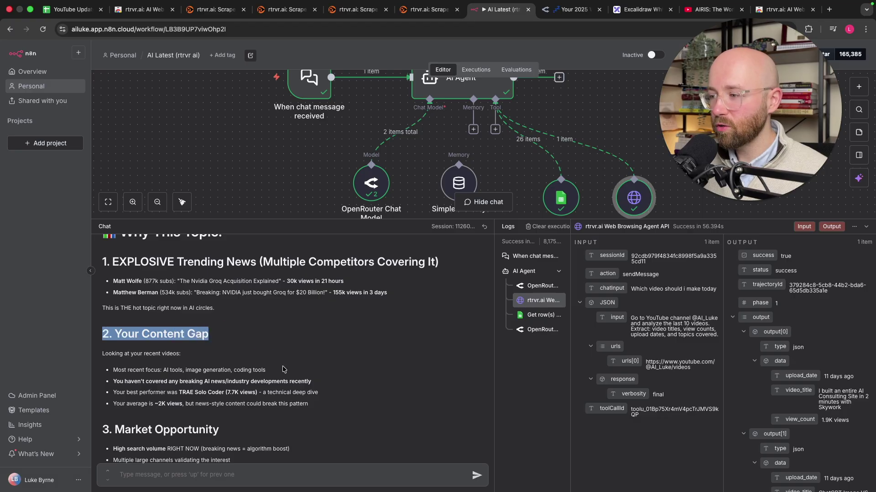
left_click_drag(314, 403, 101, 354)
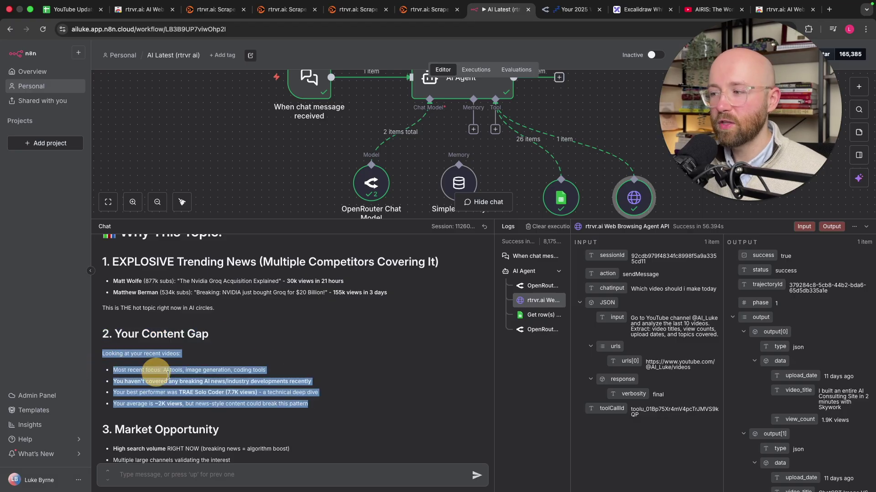
scroll(319, 392, "down", 3)
left_click_drag(294, 384, 102, 341)
scroll(297, 358, "down", 5)
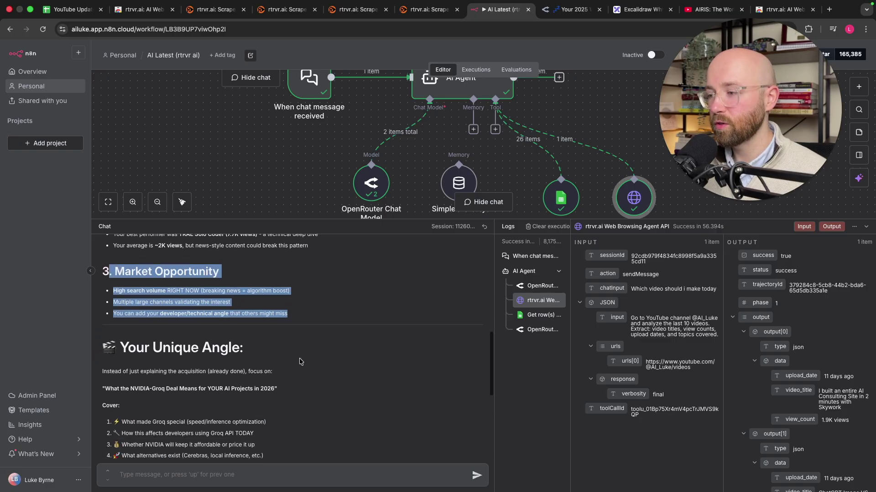
Step: Read the unique angle, timing and expected performance sections at the end of the agent's answer
left_click(155, 320)
left_click_drag(104, 287, 290, 400)
scroll(290, 400, "down", 5)
scroll(290, 400, "down", 2)
left_click(146, 286)
left_click_drag(142, 278, 250, 280)
left_click_drag(113, 302, 265, 315)
scroll(305, 335, "down", 1)
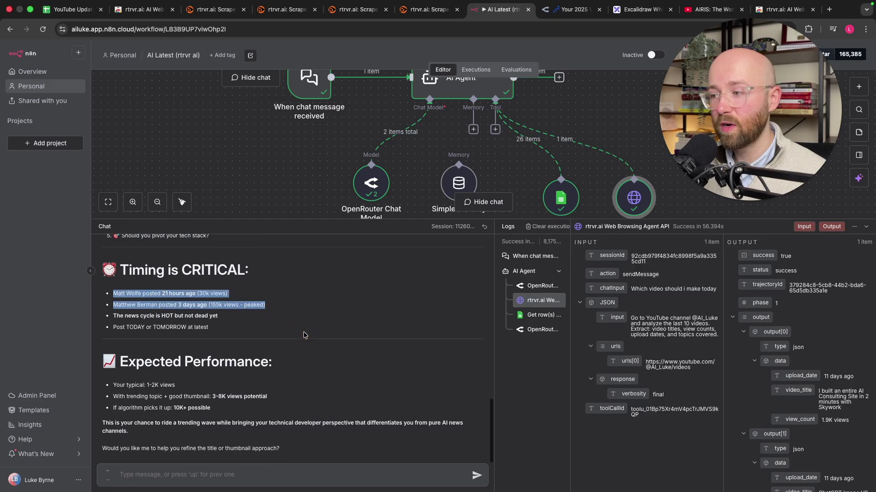
left_click_drag(118, 362, 301, 378)
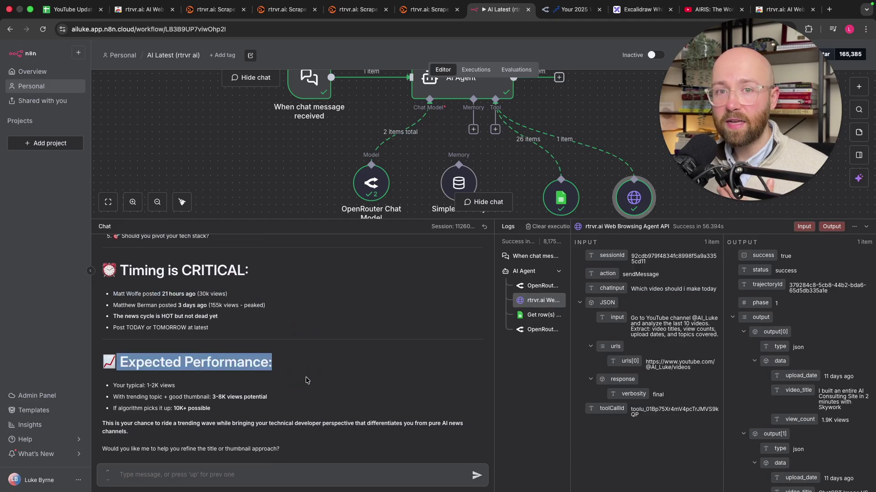
left_click(321, 384)
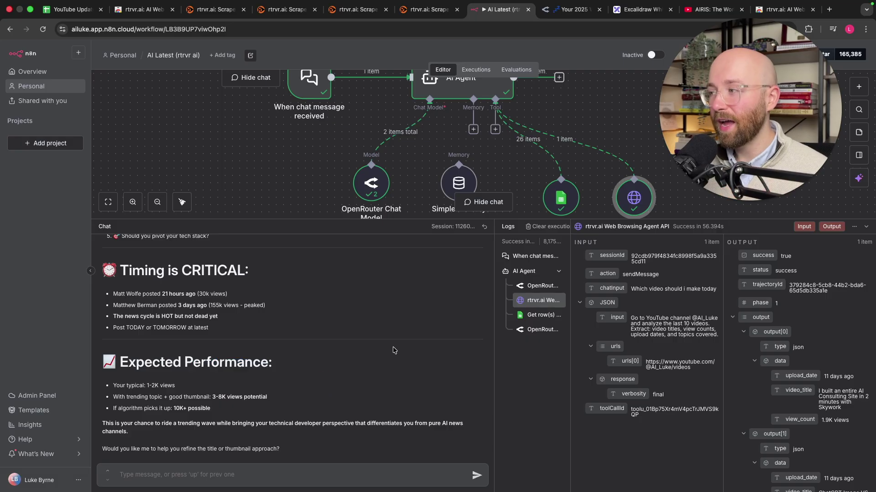
Step: Shrink the chat area again and send the agent the message "give me another simpler video to do"
left_click_drag(427, 220, 422, 343)
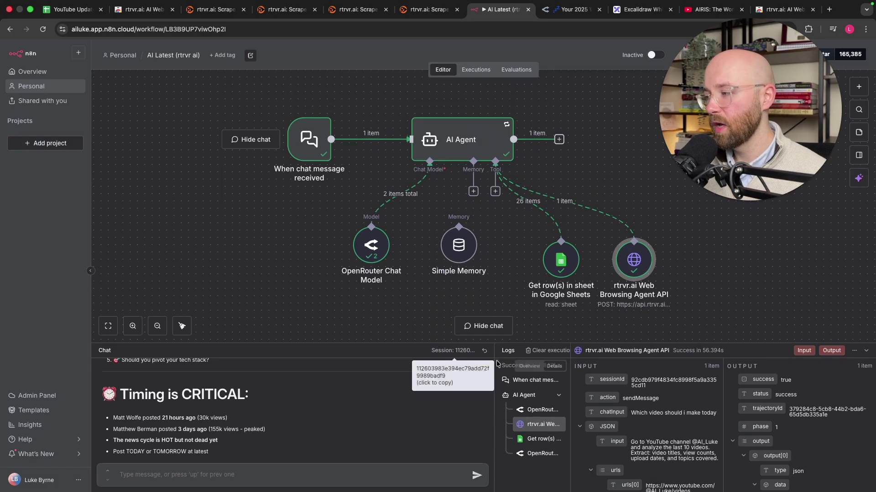
left_click_drag(493, 363, 327, 358)
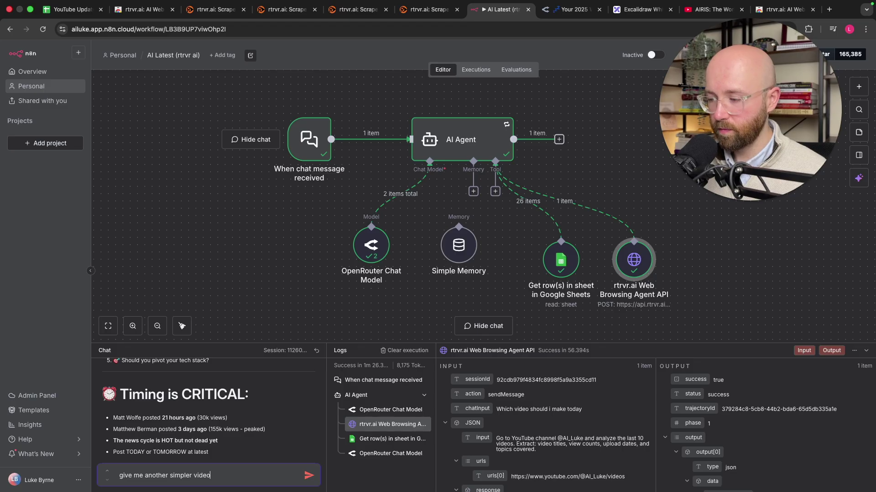
key("Return")
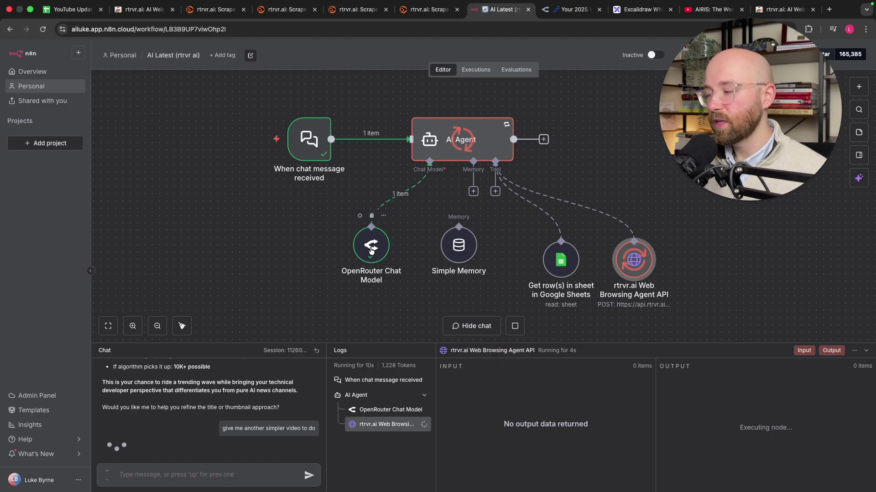
Step: Inspect the running execution's log entries for the OpenRouter Chat Model and the rtrvr.ai Web Browsing Agent API
left_click(391, 409)
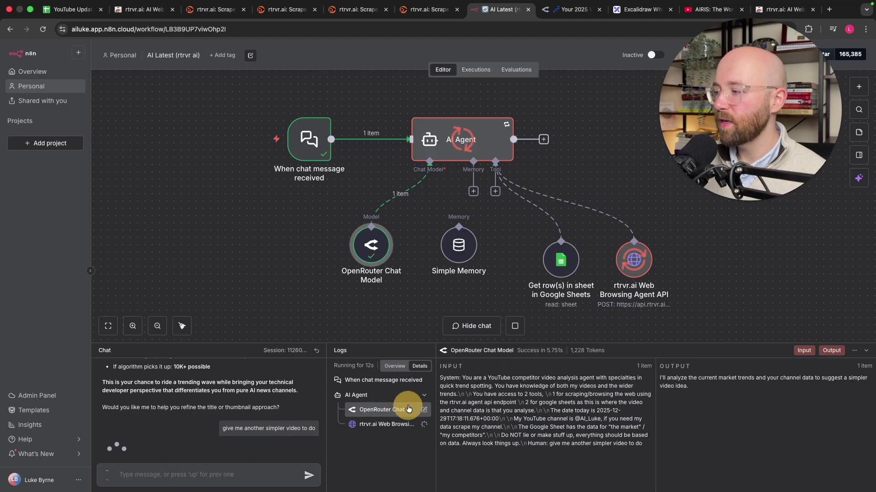
left_click_drag(545, 343, 545, 302)
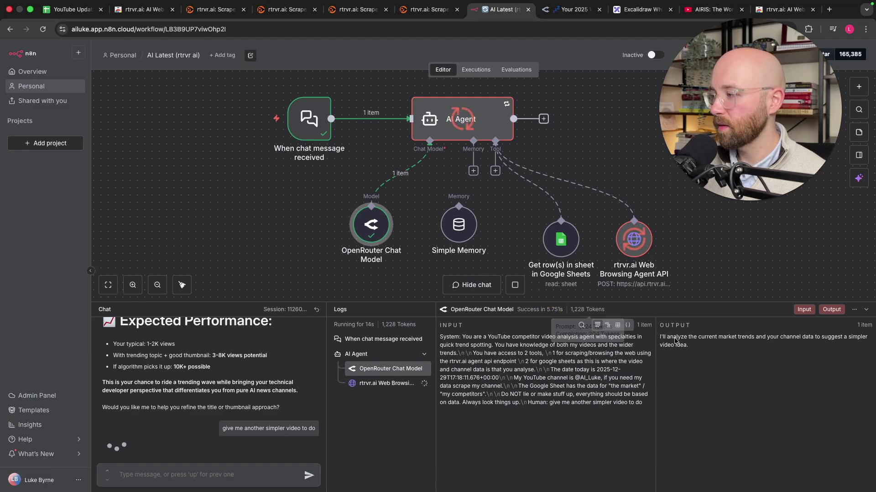
left_click_drag(674, 341, 660, 338)
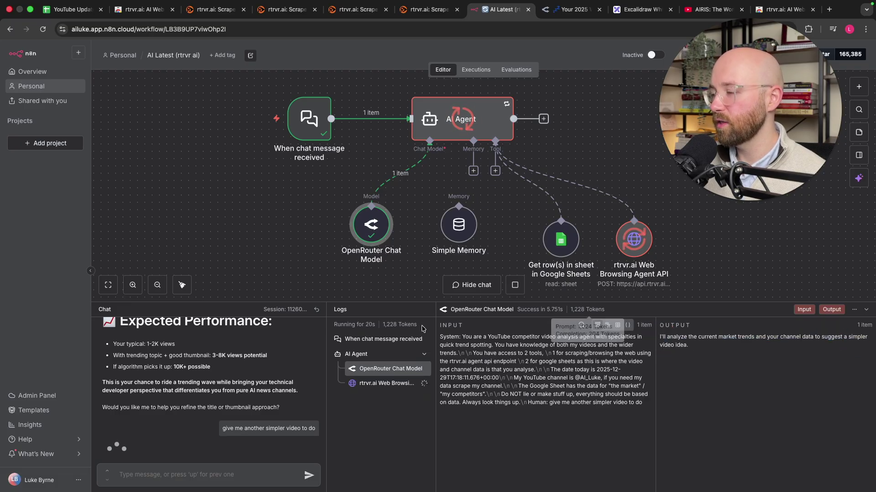
left_click(388, 382)
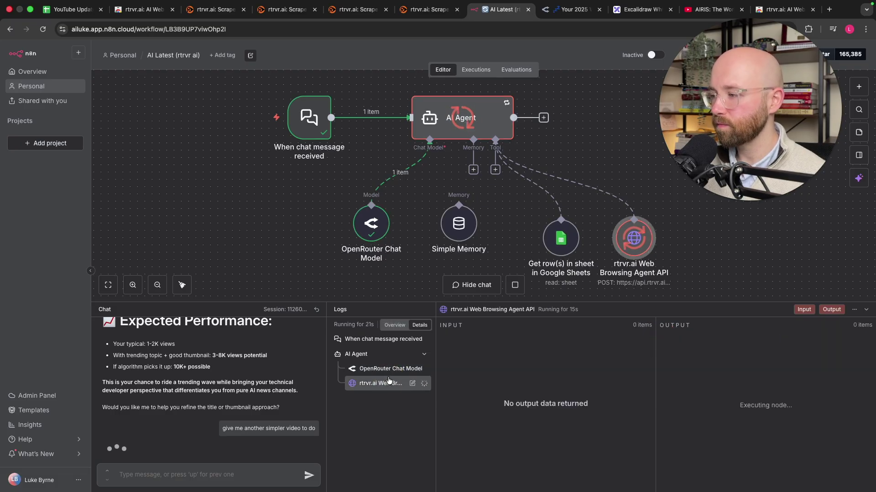
Step: Open the running rtrvr.ai Web Browsing Agent API node, examine its input data and context variables, and close it
double_click(636, 247)
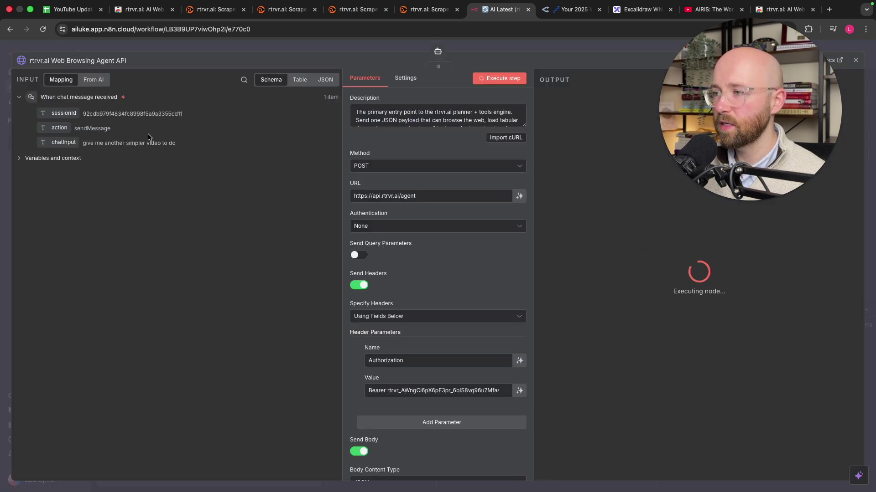
left_click(41, 158)
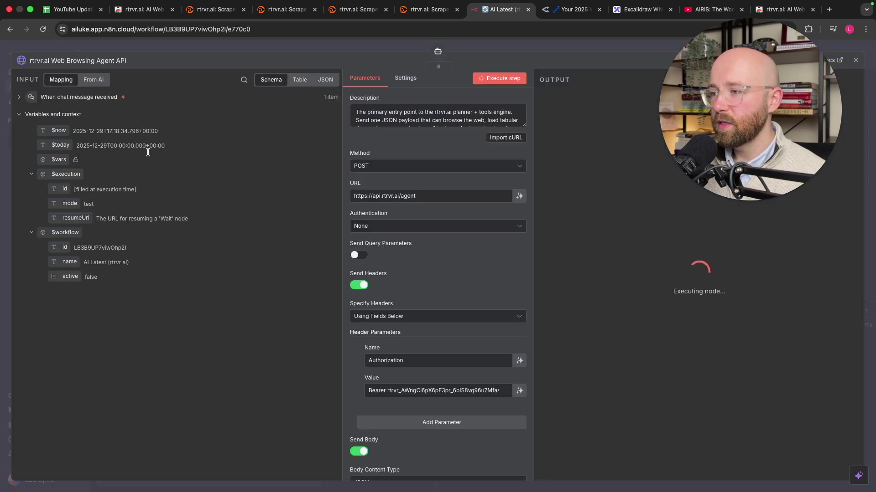
left_click(271, 48)
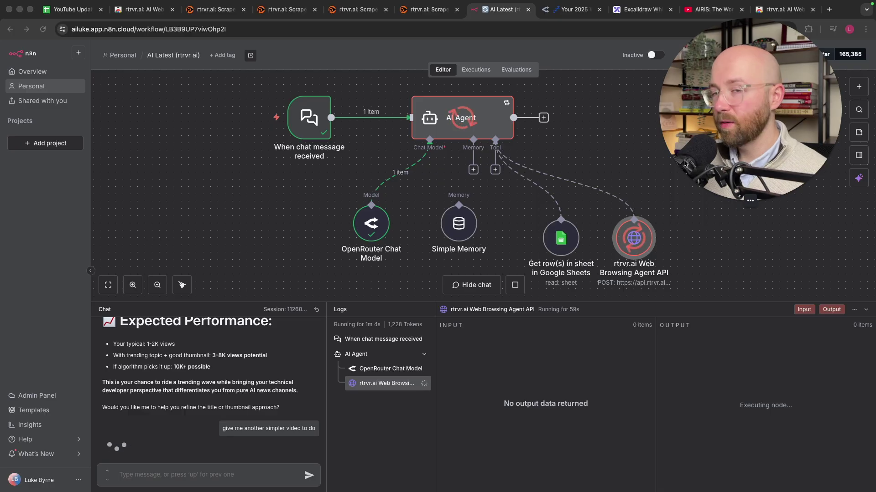
Step: Move the unconnected Simple Memory node slightly closer beneath the AI Agent's Memory connector
mouse_move(466, 192)
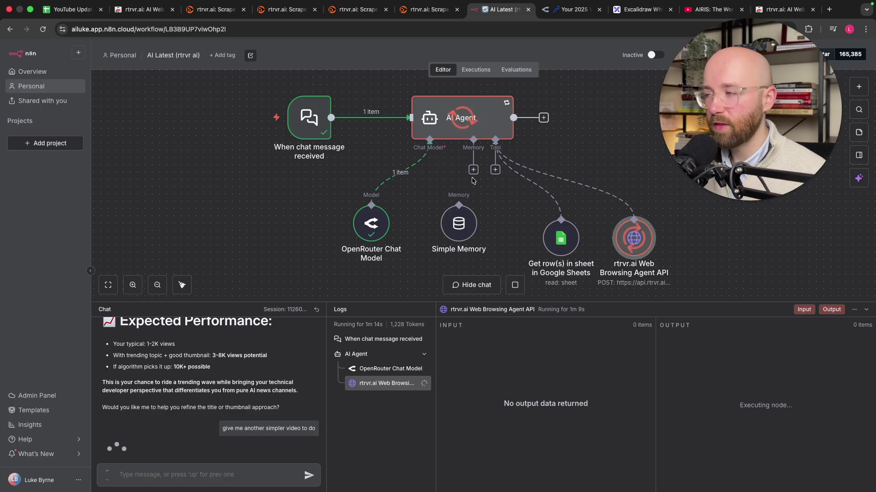
left_click_drag(458, 218, 474, 202)
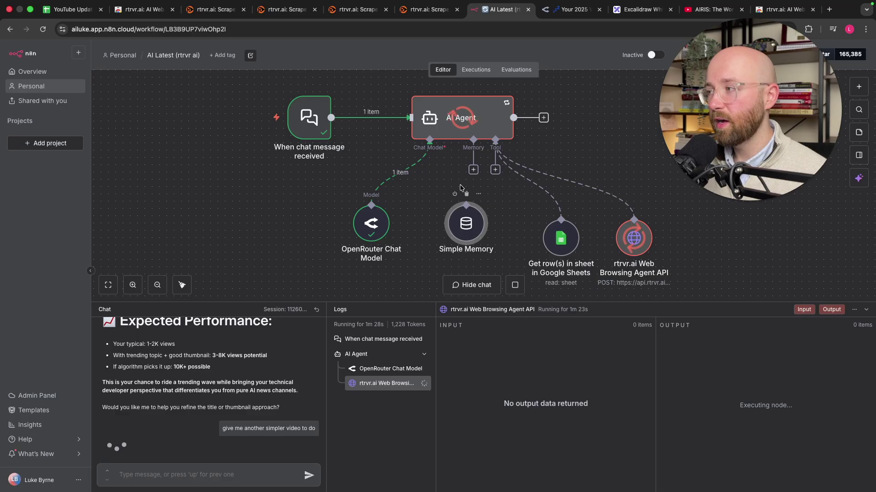
Step: Open the AI Agent's system message in the full expression editor and read its opening role description
left_click(475, 123)
left_click(475, 123)
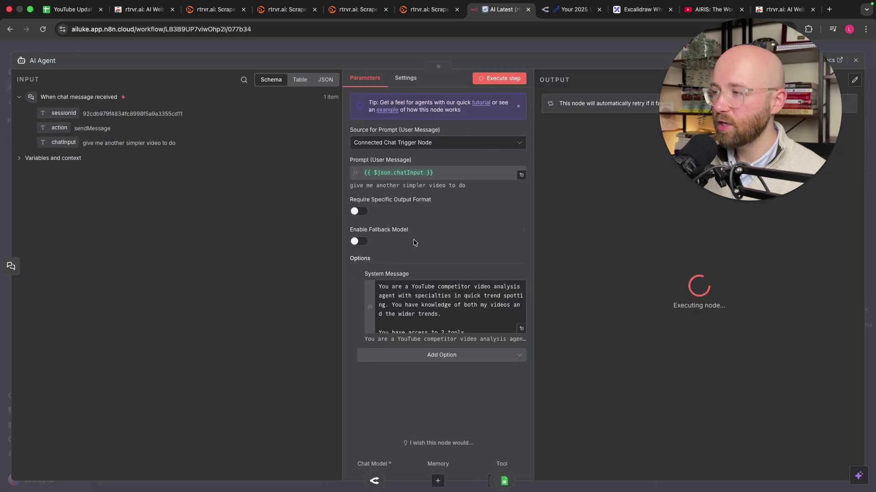
scroll(485, 306, "down", 1)
scroll(485, 305, "up", 1)
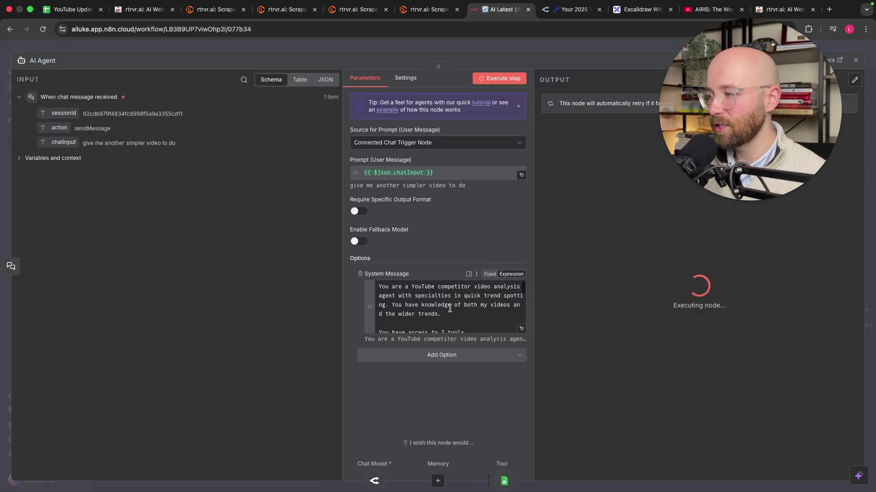
left_click(518, 324)
left_click_drag(746, 121, 632, 151)
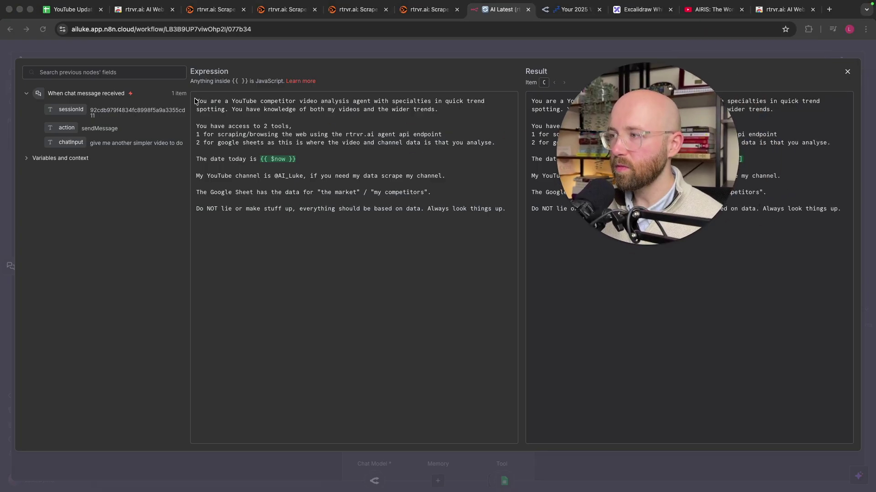
left_click_drag(196, 101, 453, 112)
left_click(438, 117)
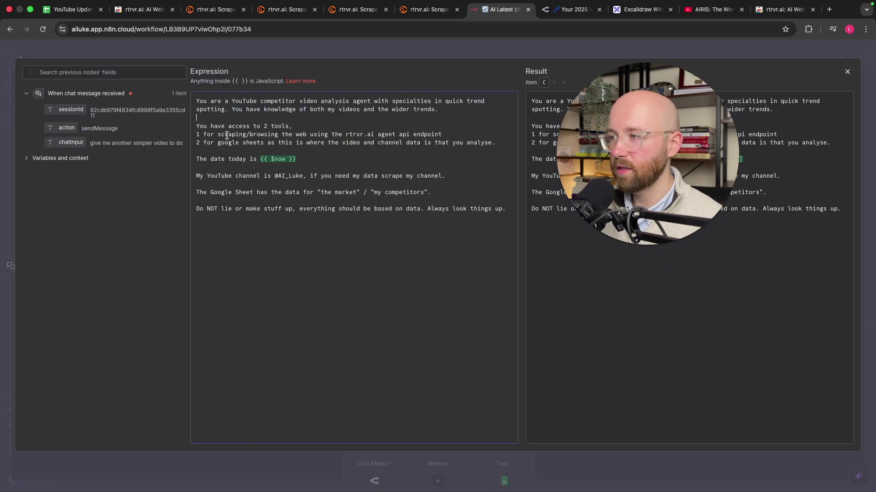
Step: Read the system message's tools, date, channel and data rules, then close the editor and the AI Agent node
left_click_drag(197, 127, 497, 142)
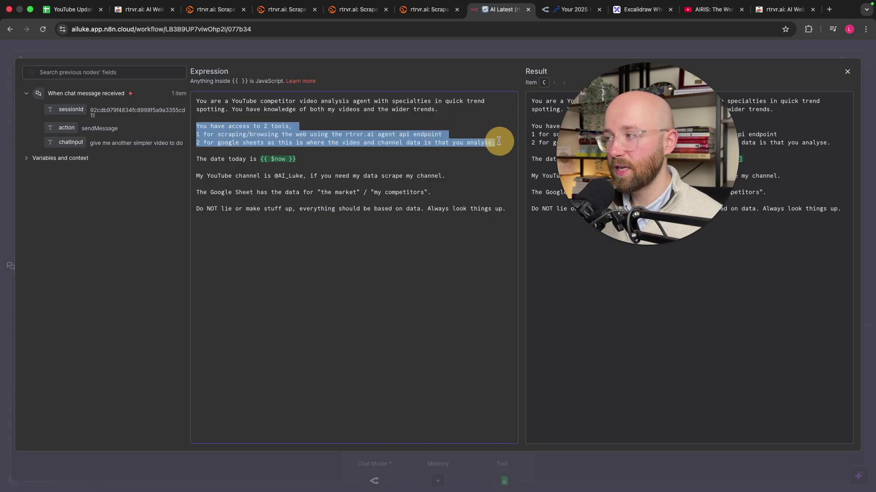
left_click(435, 143)
left_click_drag(193, 157, 319, 159)
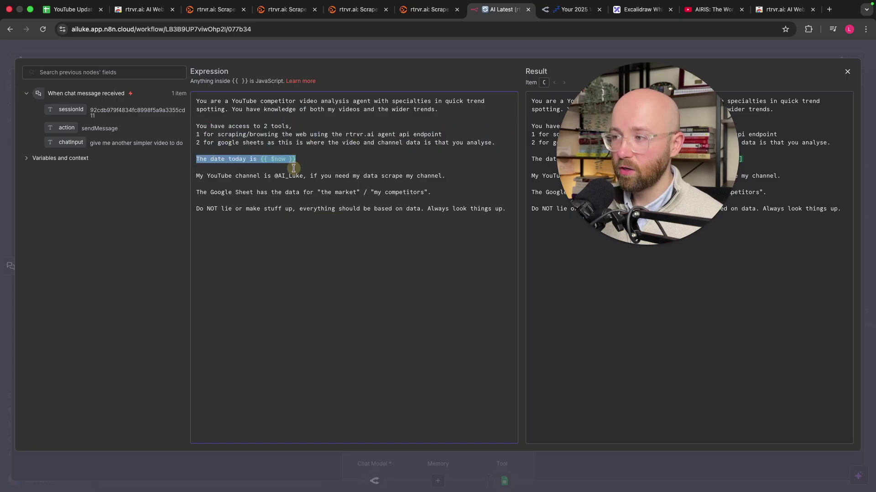
left_click(267, 171)
left_click_drag(197, 176, 418, 208)
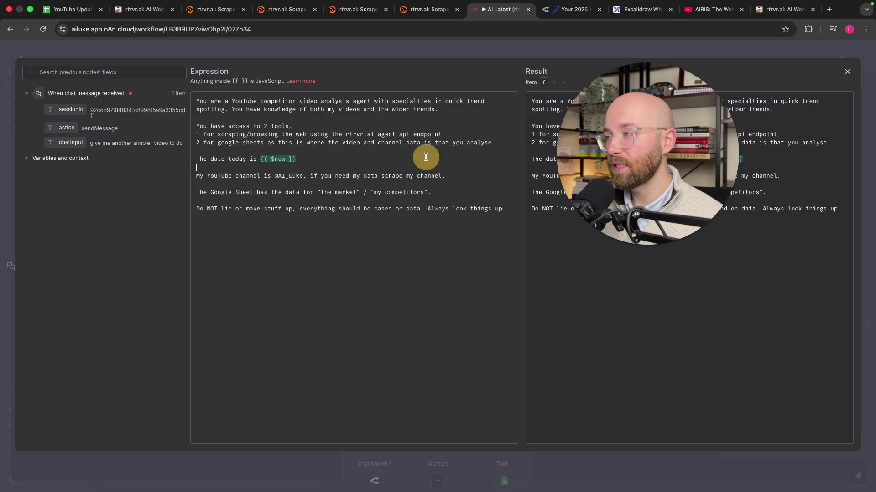
left_click(410, 48)
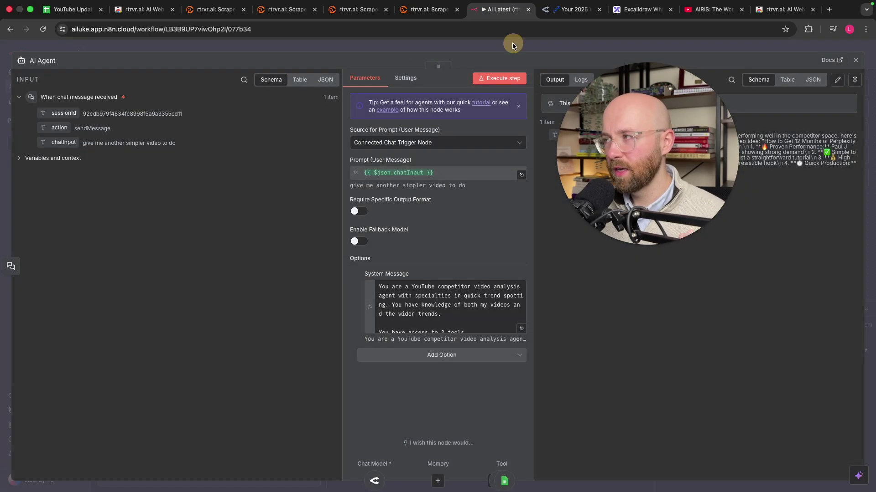
left_click(513, 45)
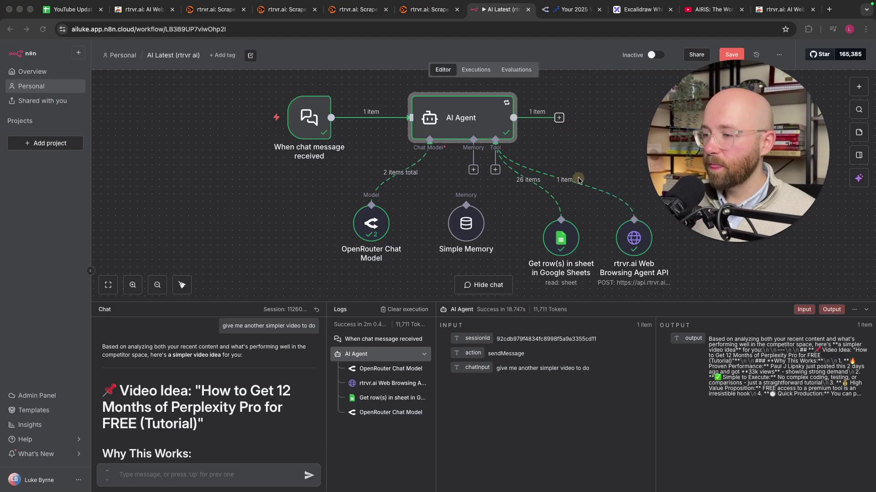
Step: Widen the chat panel a little and switch to the YouTube Updates Google Sheet to check the 29/12/25 competitor data
left_click(327, 310)
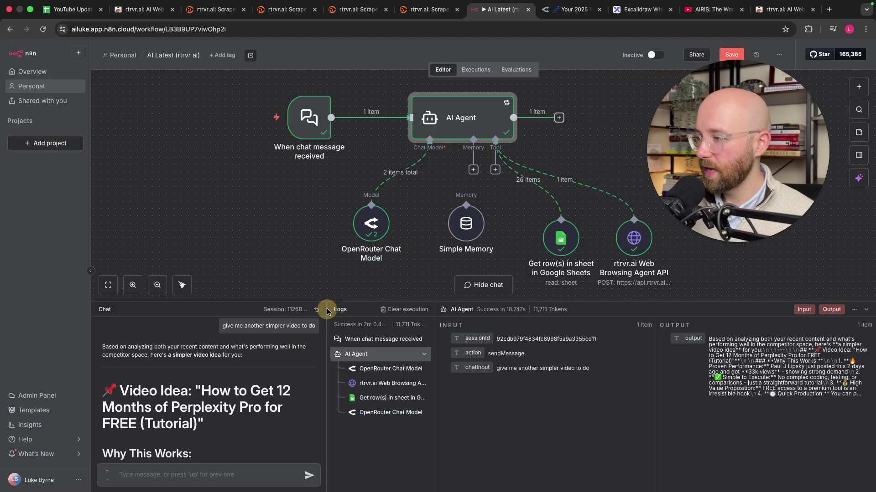
left_click_drag(327, 308, 354, 299)
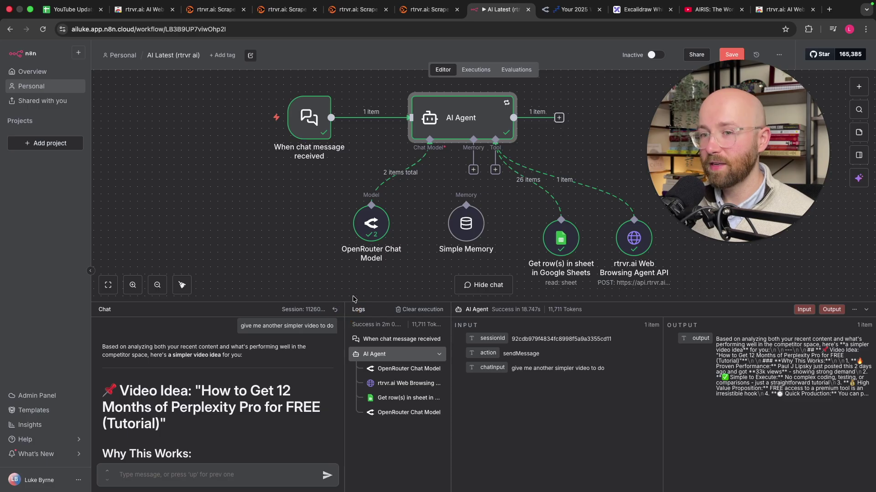
left_click(71, 10)
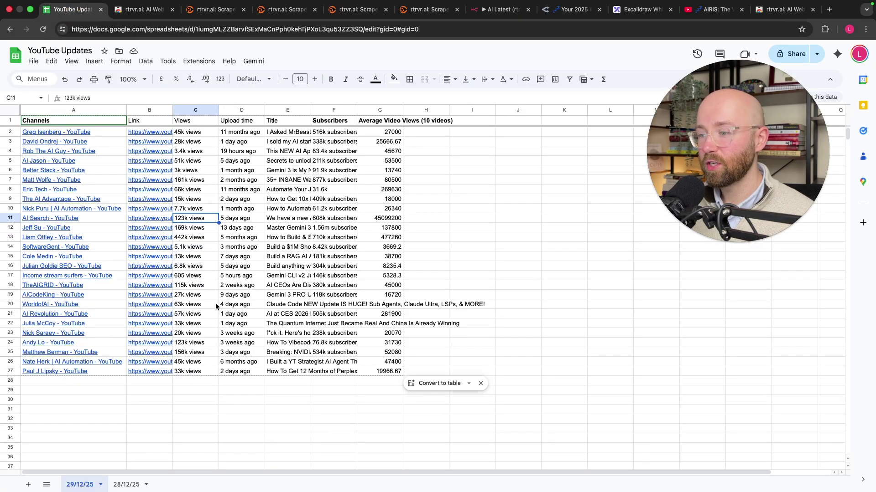
left_click(248, 239)
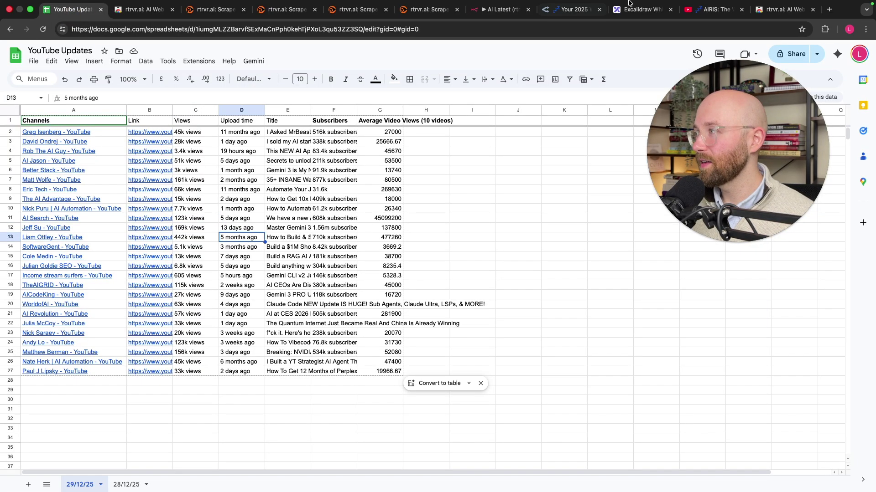
Step: Return to the AI Latest (rtrvr ai) workflow in n8n, enlarge the chat area and read the agent's suggested video idea
left_click(502, 9)
left_click_drag(364, 301, 385, 258)
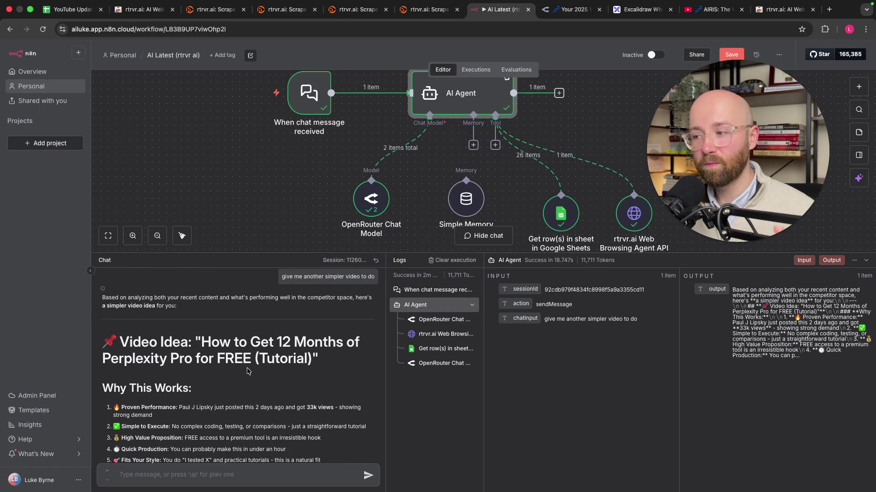
scroll(221, 377, "down", 2)
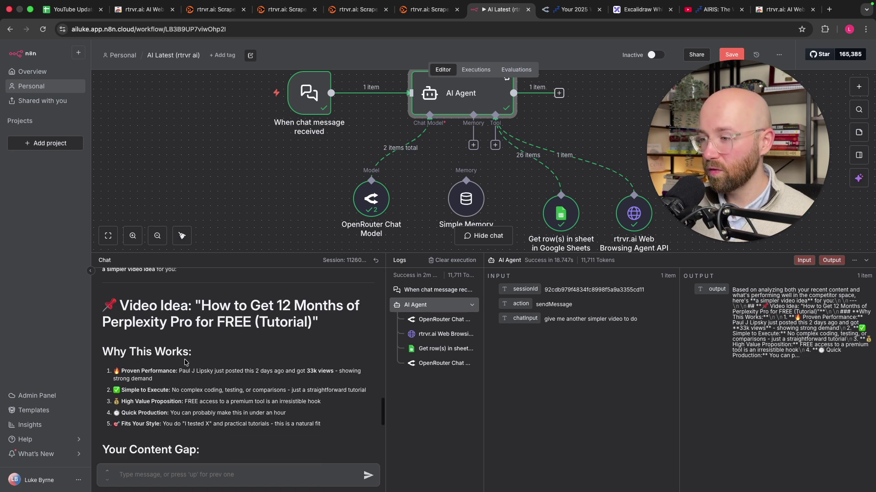
left_click_drag(198, 302, 306, 325)
left_click(250, 350)
scroll(177, 365, "down", 1)
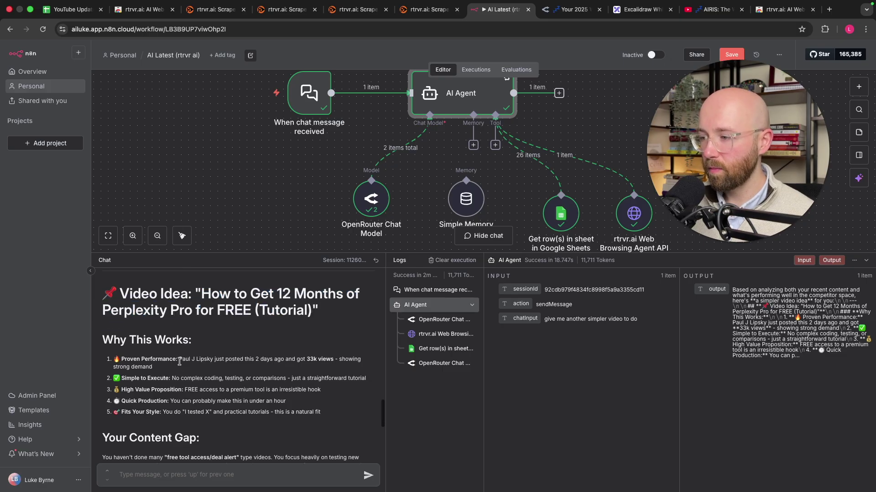
Step: Read the proven performance point and the other reasons under "Why This Works" in the agent's answer
left_click_drag(205, 362, 360, 360)
left_click(264, 360)
left_click_drag(252, 359, 336, 360)
left_click(332, 362)
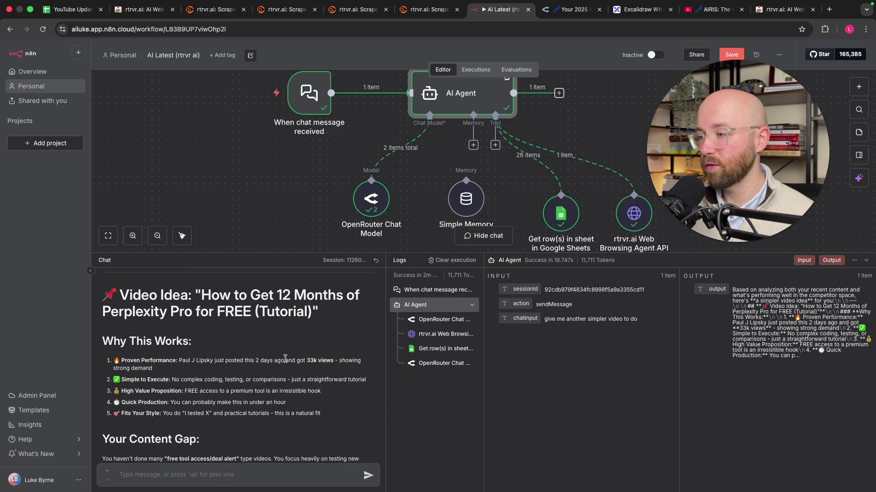
scroll(319, 372, "down", 3)
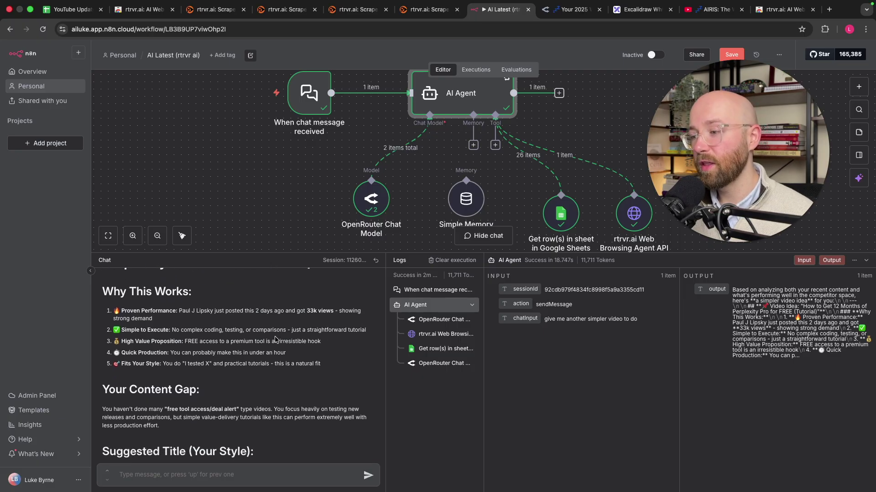
Step: Read the "Your Content Gap" explanation and the suggested titles in the agent's answer
scroll(275, 339, "down", 2)
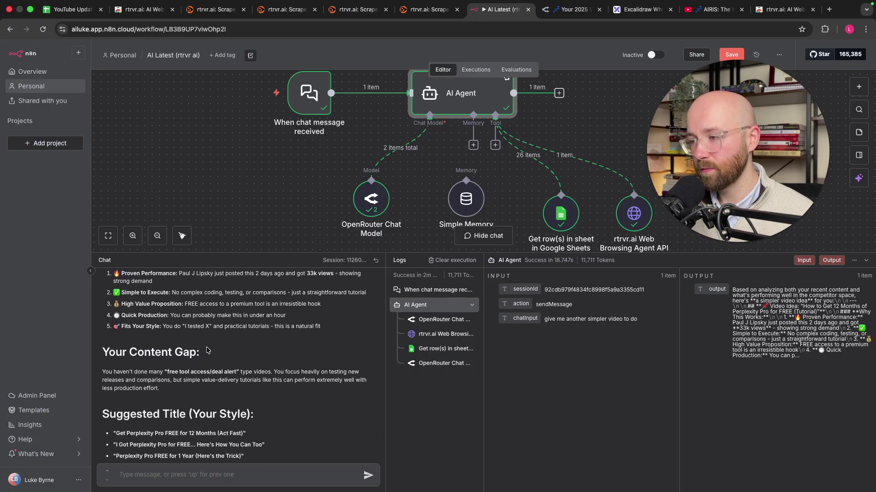
scroll(110, 348, "down", 1)
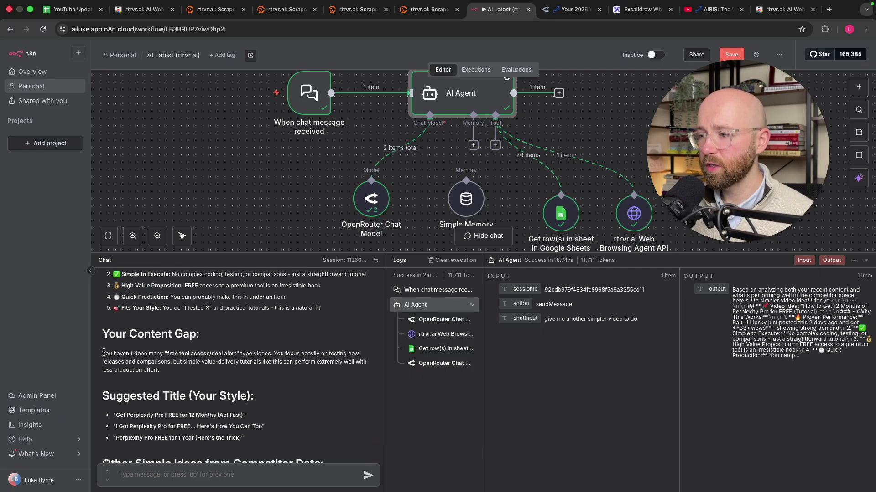
left_click_drag(104, 353, 367, 362)
scroll(267, 365, "down", 4)
left_click_drag(265, 367, 107, 339)
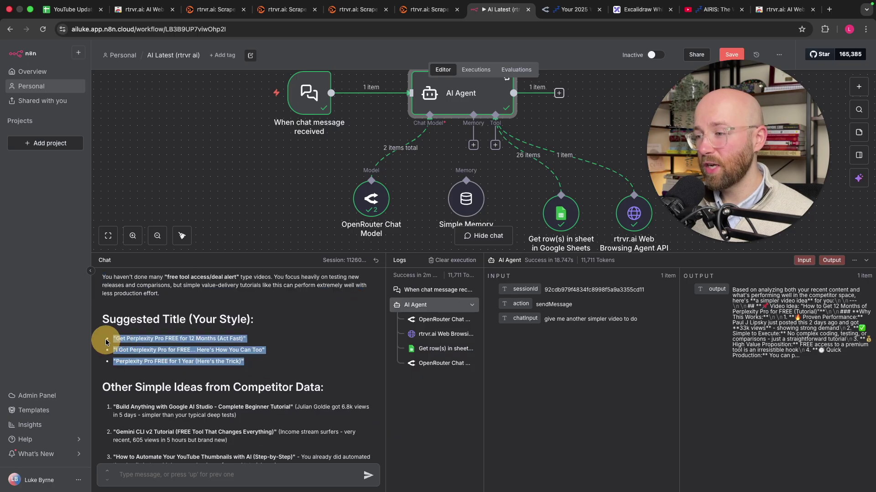
Step: Read the "Other Simple Ideas from Competitor Data" list and the bottom line of the agent's answer
scroll(205, 353, "down", 2)
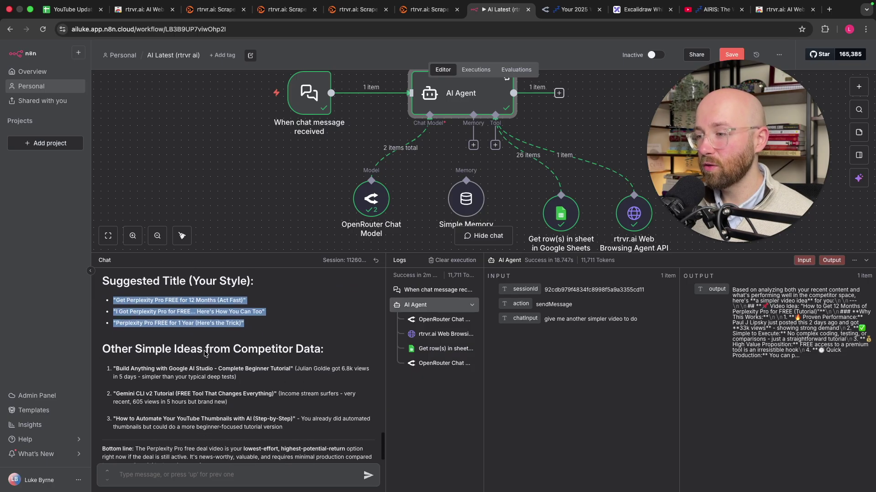
left_click(117, 364)
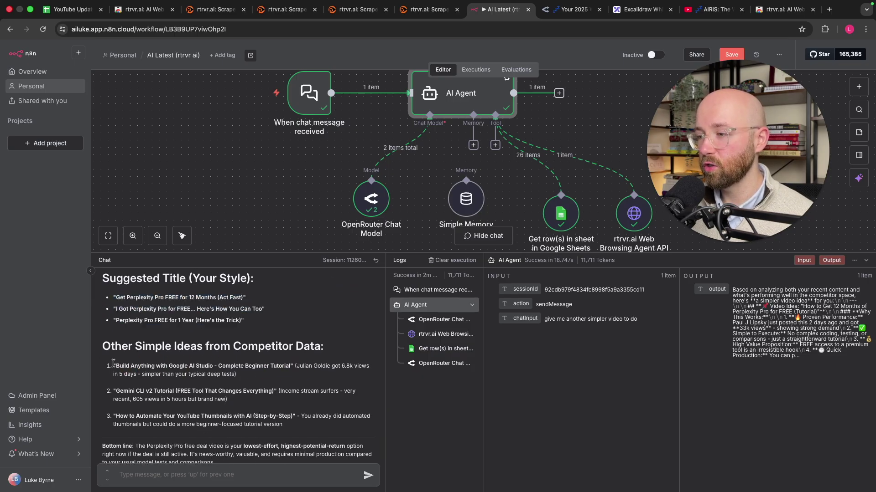
left_click_drag(115, 364, 297, 418)
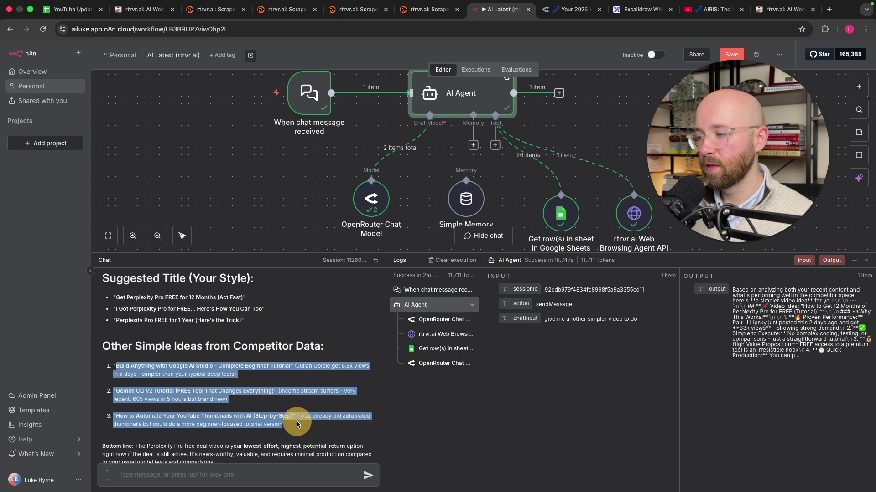
left_click(318, 419)
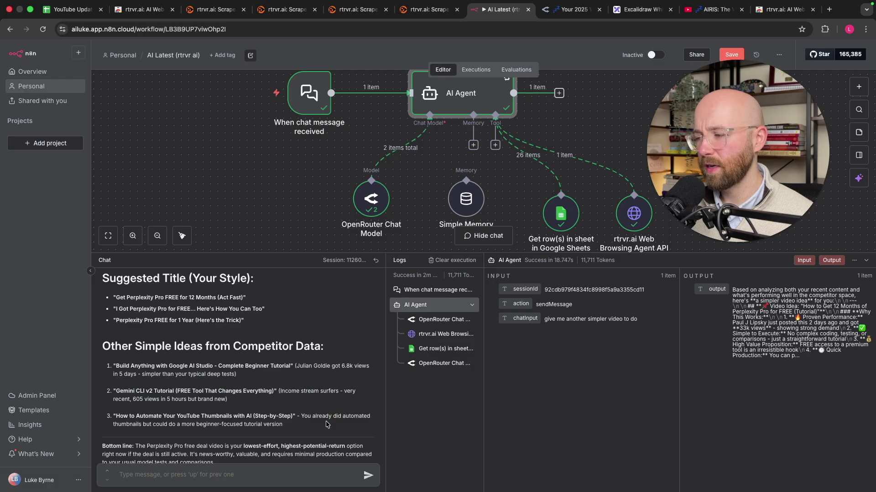
scroll(303, 409, "down", 2)
triple_click(217, 449)
left_click(163, 419)
Step: Shrink the chat area so the whole agent workflow fits on the canvas
left_click_drag(381, 253, 383, 347)
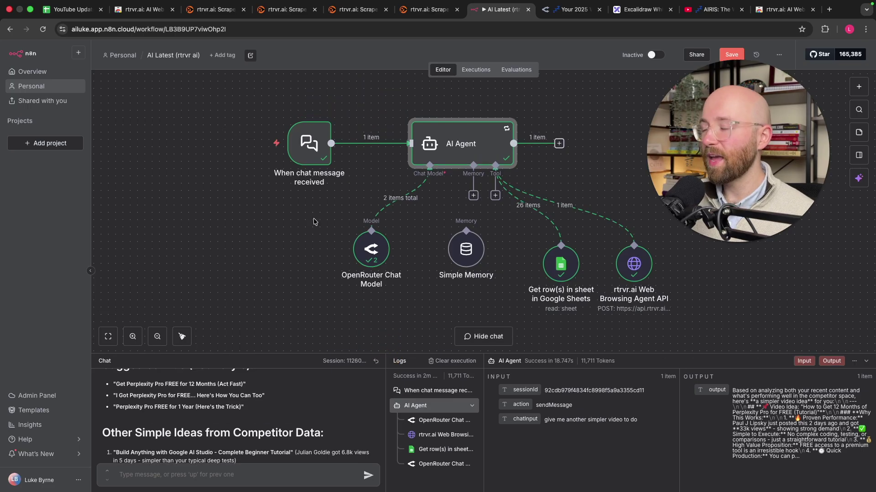
left_click_drag(306, 219, 302, 222)
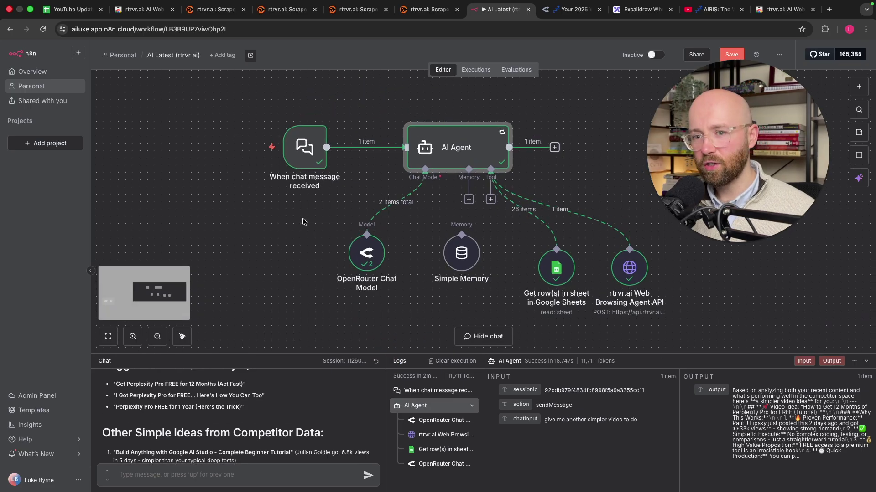